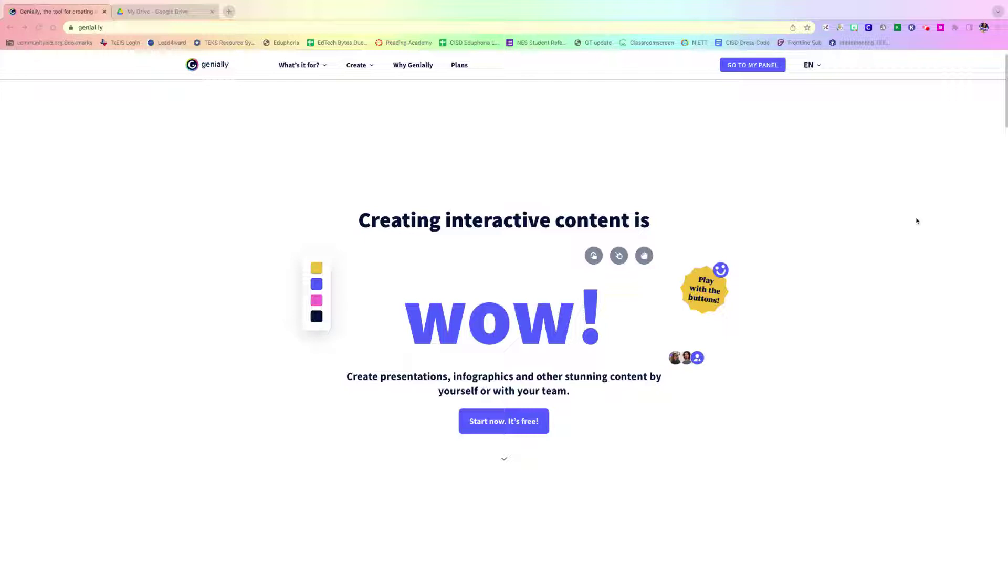
View the annual education pricing plans and go to the personal panel of creations.
{"action": "left_click", "coordinate": [460, 65]}
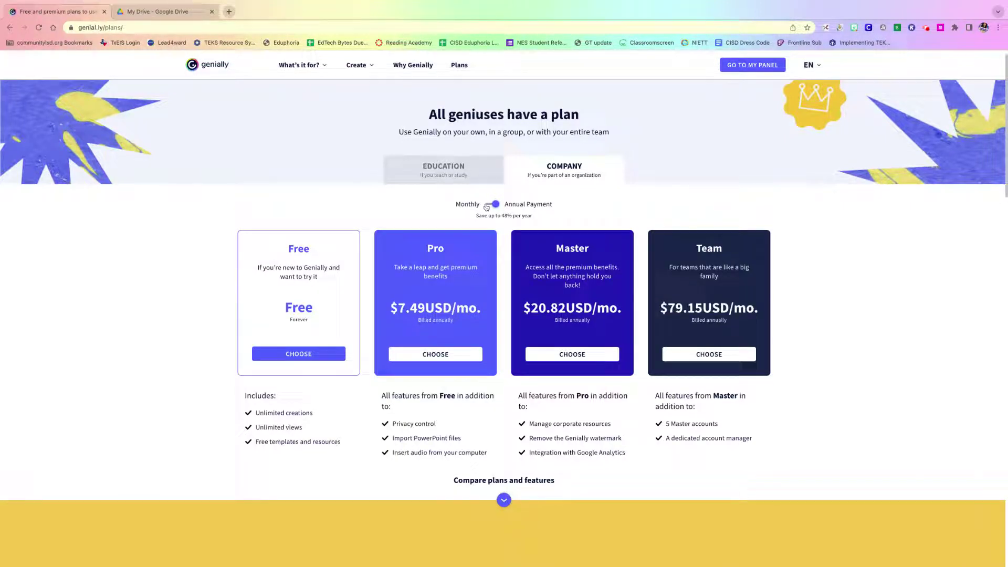
{"action": "left_click", "coordinate": [452, 176]}
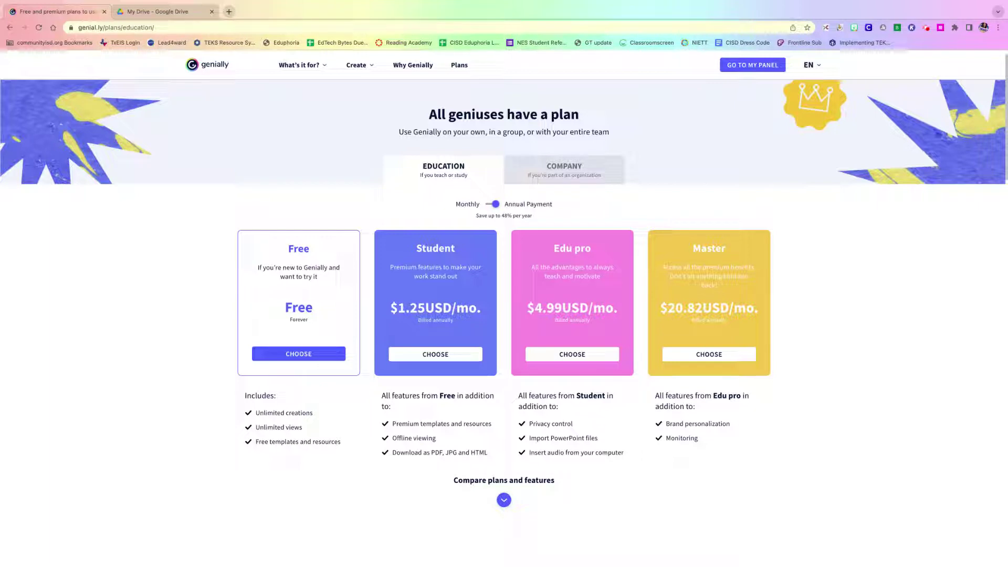
{"action": "left_click", "coordinate": [756, 65]}
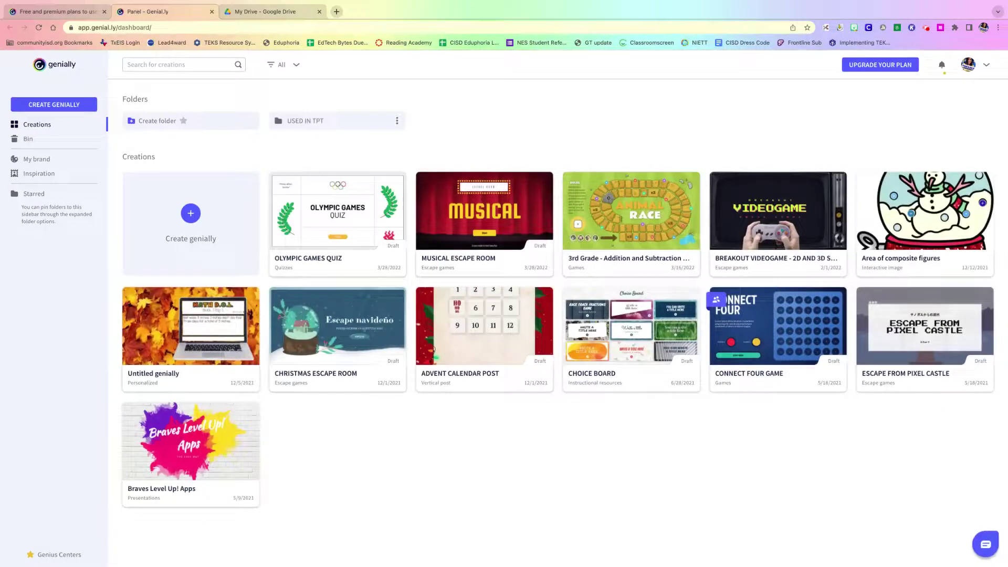
Open the BREAKOUT VIDEOGAME creation for editing and display its Mission 01 page.
{"action": "left_click", "coordinate": [746, 214]}
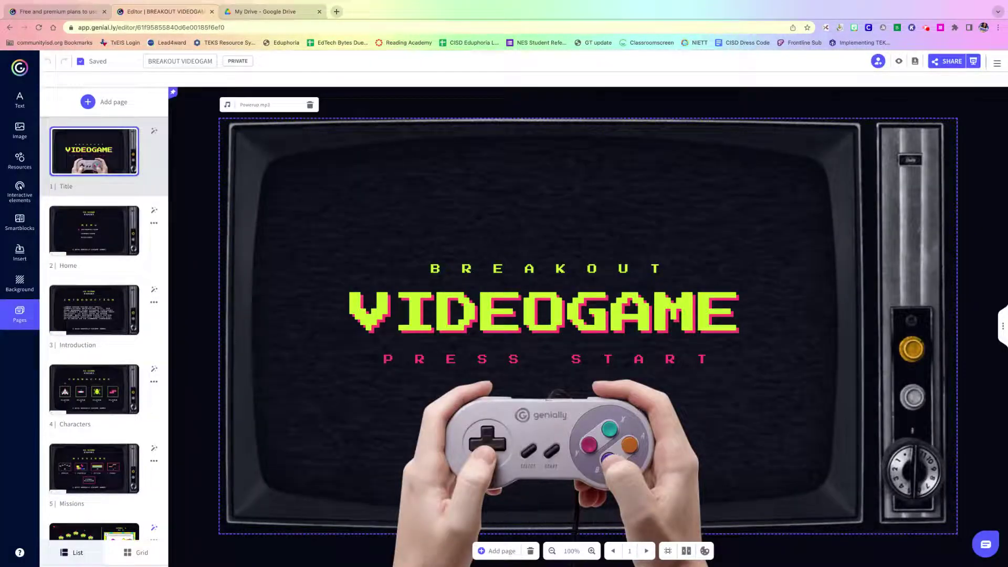
{"action": "scroll", "coordinate": [135, 362], "scroll_direction": "down", "scroll_amount": 4}
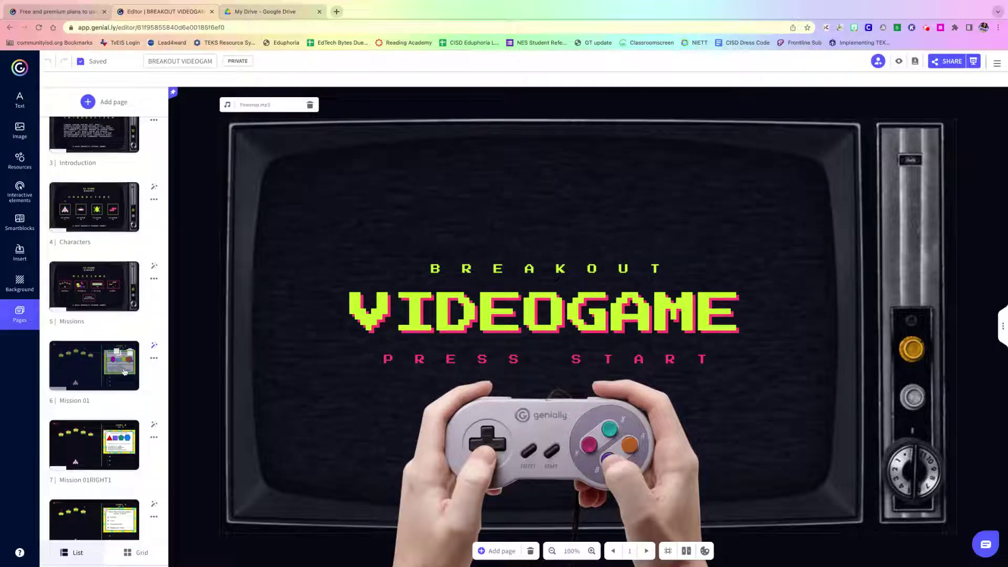
{"action": "left_click", "coordinate": [104, 377]}
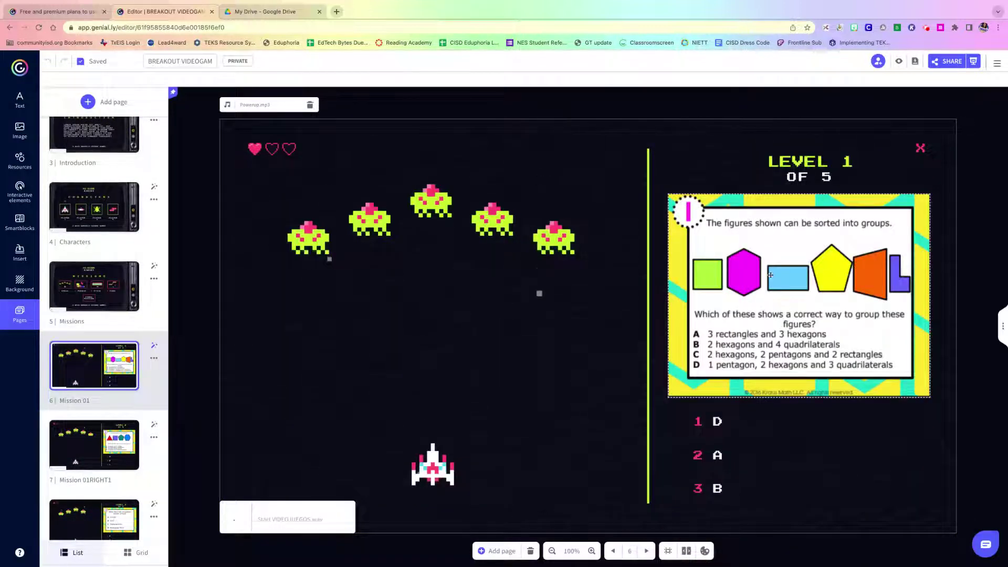
{"action": "scroll", "coordinate": [116, 270], "scroll_direction": "up", "scroll_amount": 4}
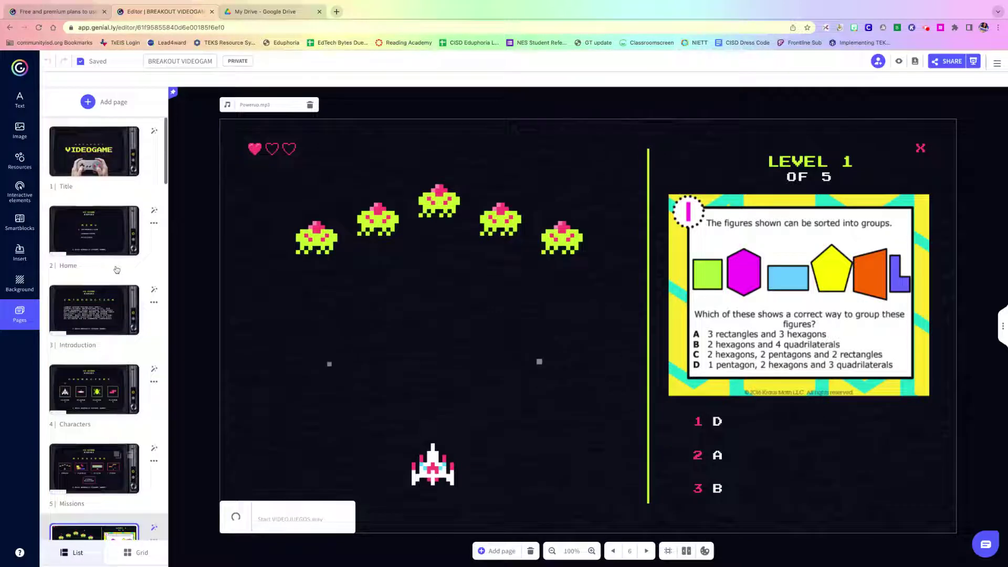
Preview the game from the Mission 01 page, exit the mission to the Missions screen and close the preview.
{"action": "left_click", "coordinate": [901, 61]}
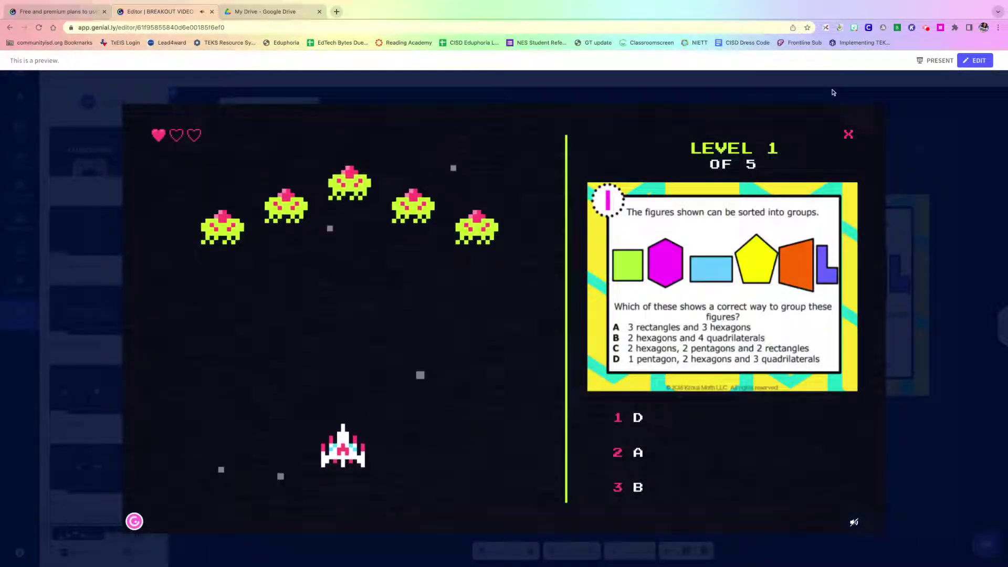
{"action": "left_click", "coordinate": [849, 134]}
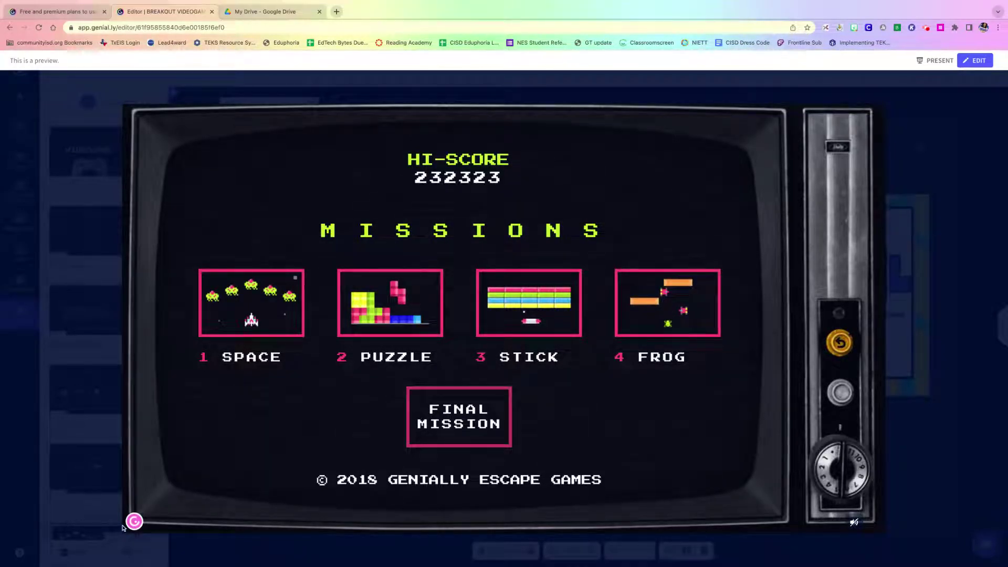
{"action": "left_click", "coordinate": [74, 453]}
Preview the game from its Title page with the sound on and start it to reach the Missions screen.
{"action": "left_click", "coordinate": [65, 192]}
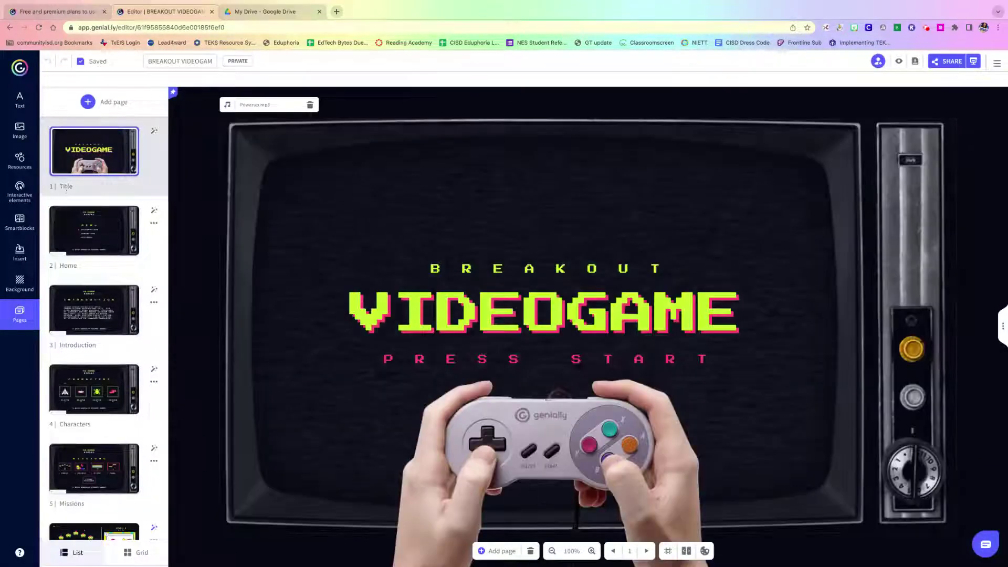
{"action": "left_click", "coordinate": [899, 62]}
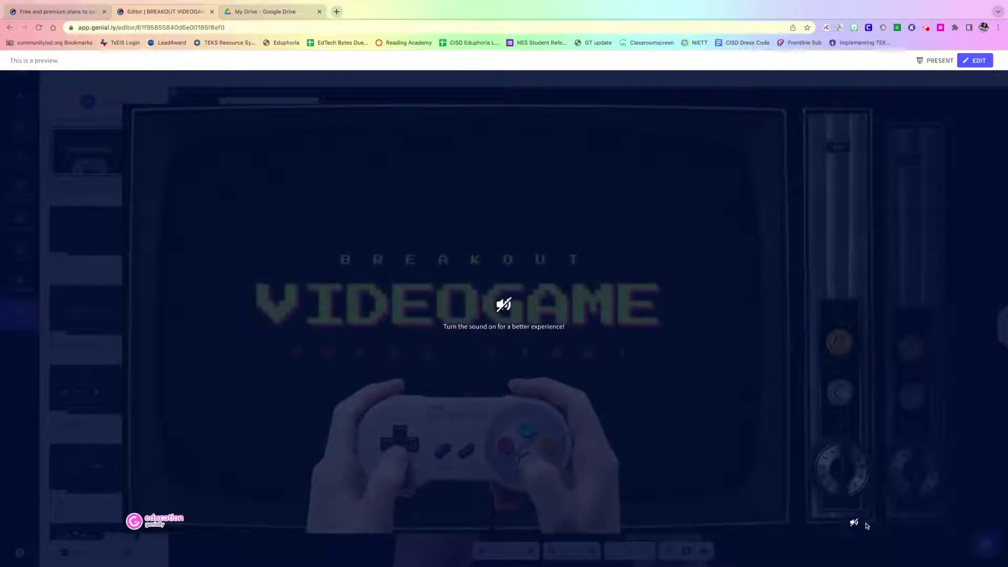
{"action": "left_click", "coordinate": [854, 522]}
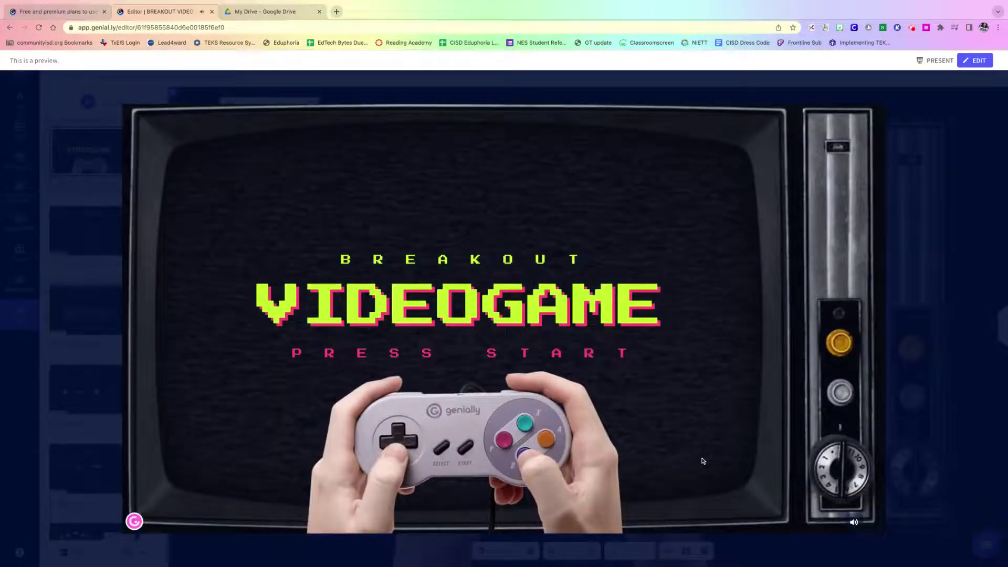
{"action": "left_click", "coordinate": [469, 395]}
{"action": "left_click", "coordinate": [459, 380]}
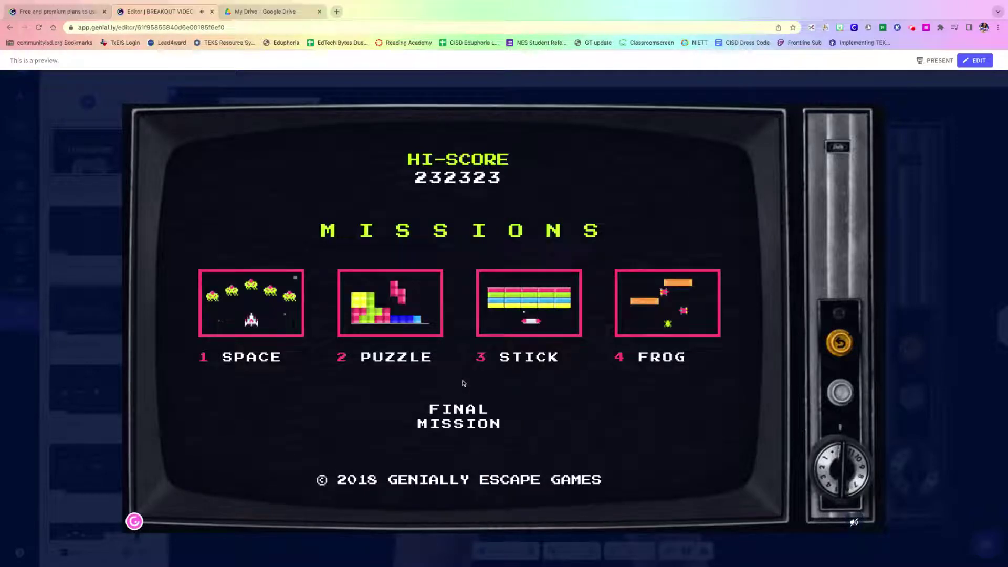
Play the Space mission, answering the first question with D and choosing YES at the game-over screen, and leave the mission and preview.
{"action": "left_click", "coordinate": [252, 318]}
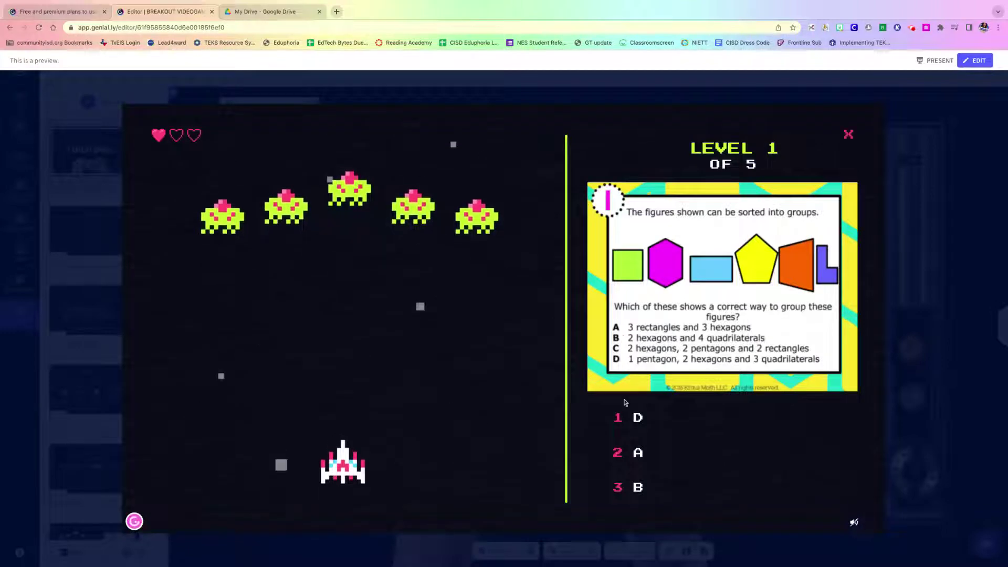
{"action": "left_click", "coordinate": [636, 418]}
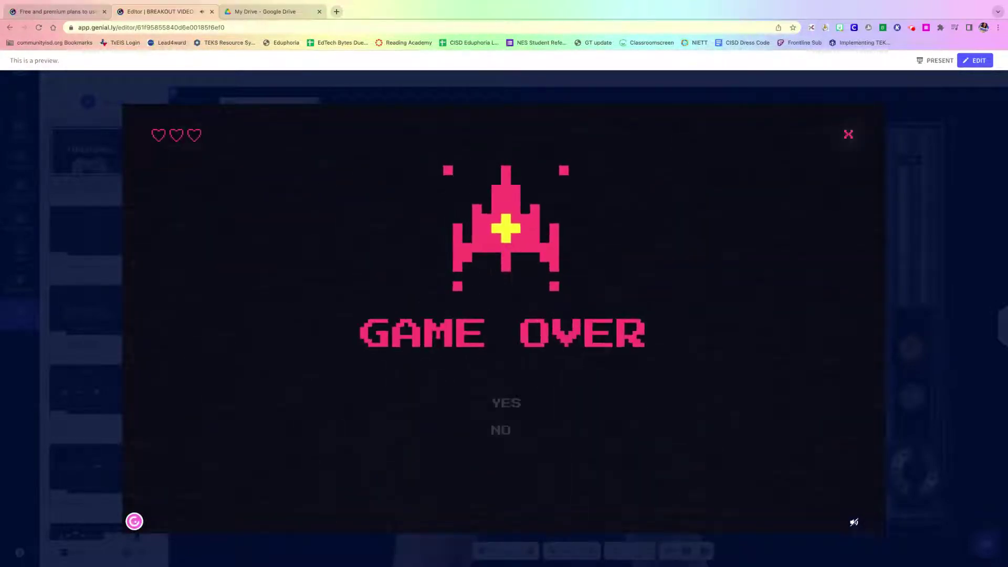
{"action": "left_click", "coordinate": [522, 403]}
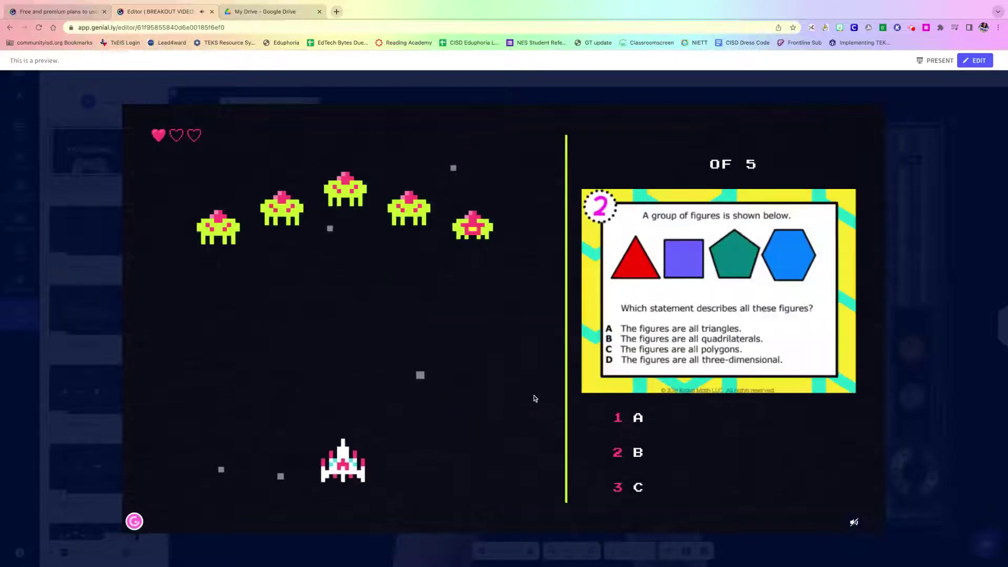
{"action": "left_click", "coordinate": [849, 135]}
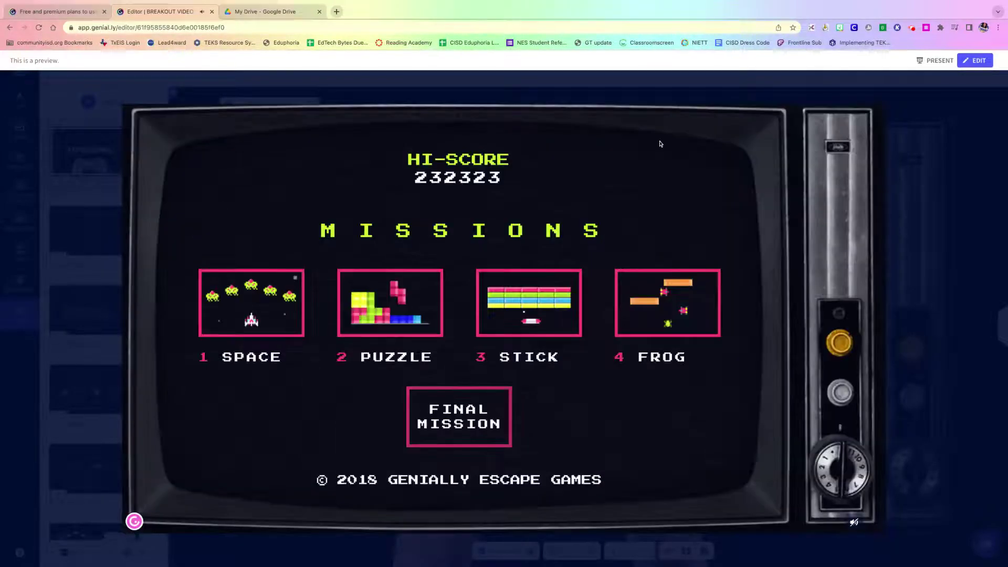
{"action": "left_click", "coordinate": [90, 131]}
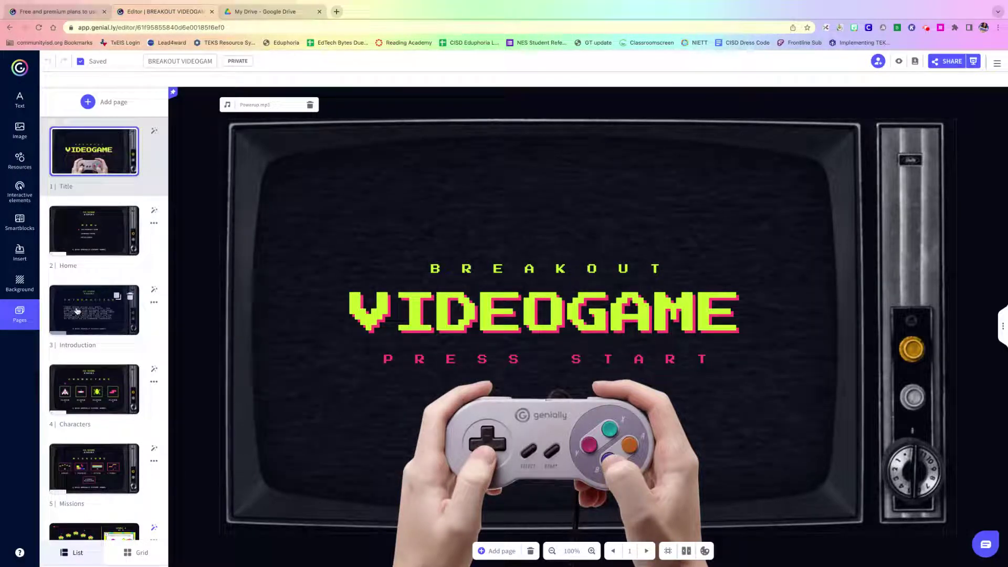
Select the question image on the Mission 01 page and inspect its interactivity options.
{"action": "scroll", "coordinate": [76, 310], "scroll_direction": "down", "scroll_amount": 5}
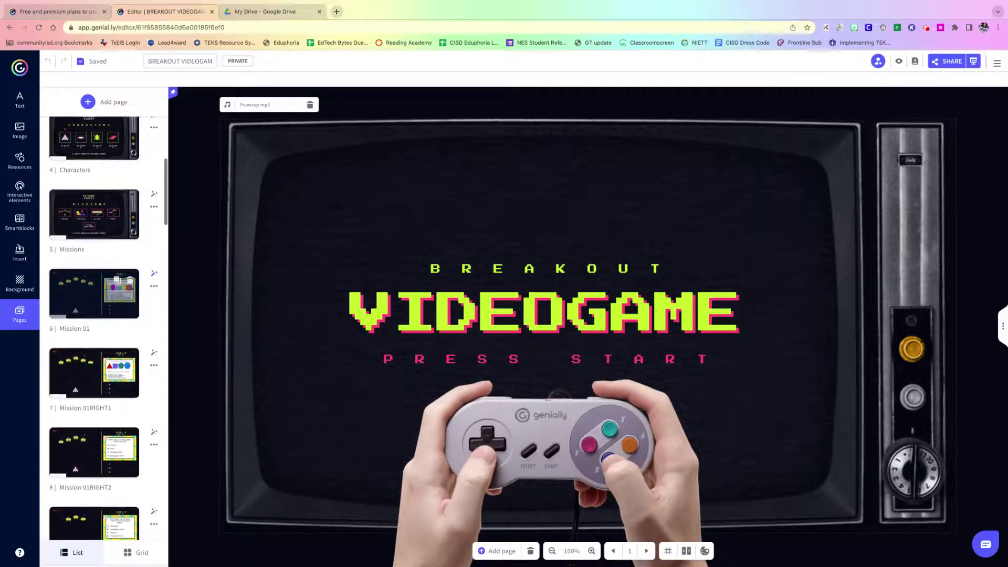
{"action": "left_click", "coordinate": [88, 299]}
{"action": "left_click", "coordinate": [834, 259]}
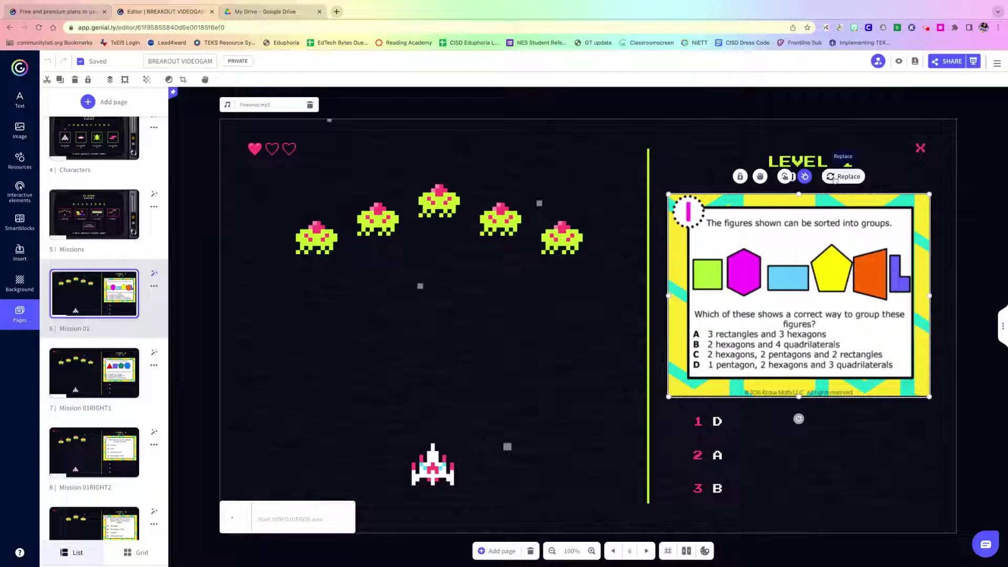
{"action": "left_click", "coordinate": [786, 177]}
{"action": "left_click", "coordinate": [680, 193]}
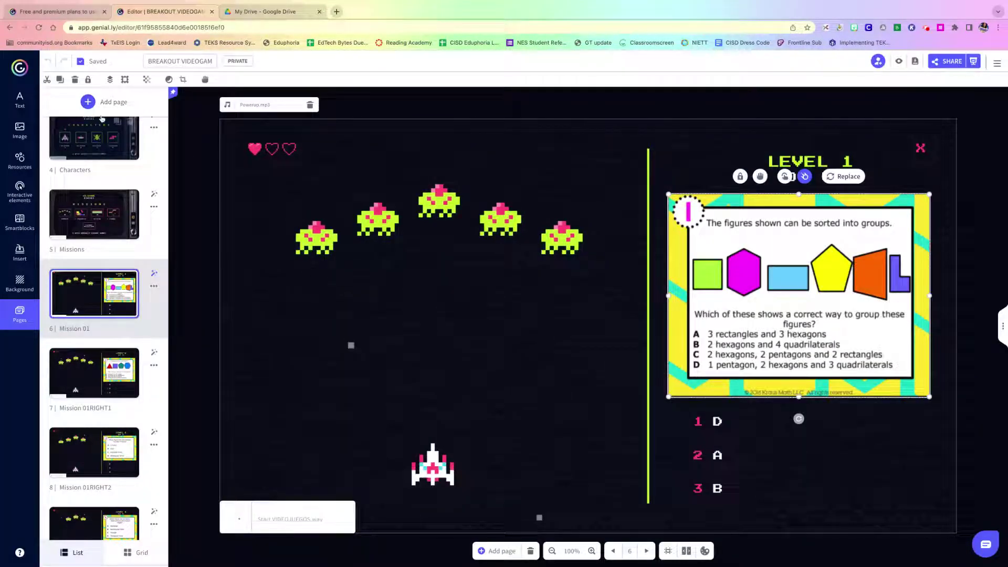
Return to the creations panel and open the Place Value Impostor Game from the USED IN TPT folder.
{"action": "left_click", "coordinate": [14, 72]}
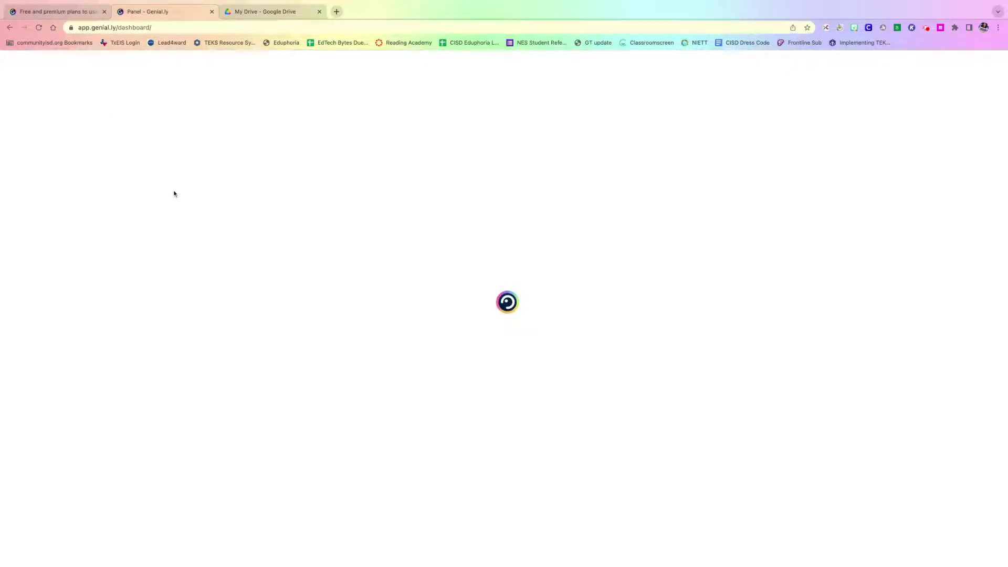
{"action": "left_click", "coordinate": [352, 129]}
{"action": "left_click", "coordinate": [337, 238]}
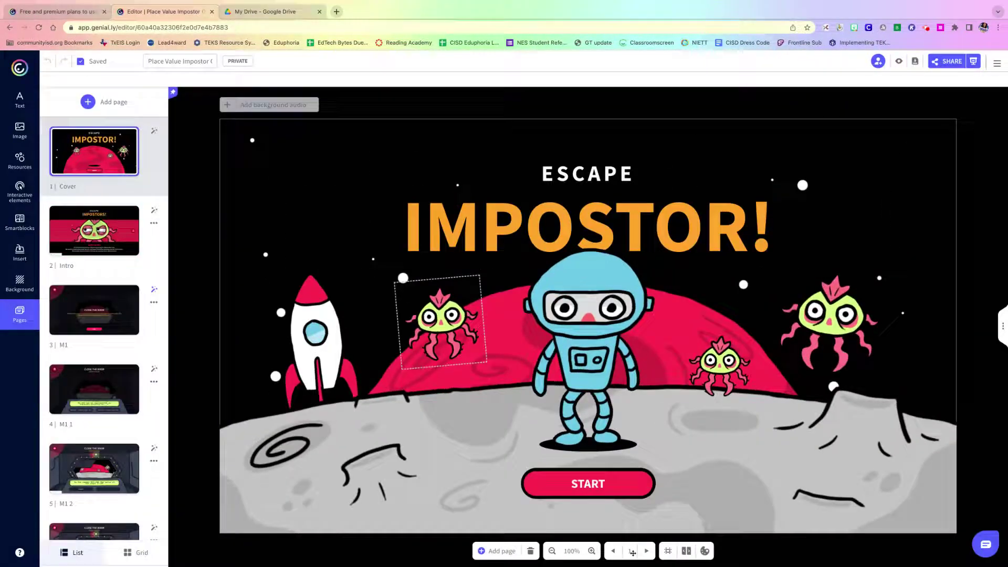
Preview the impostor game from its cover, pass the intro and start the Close the Door mission.
{"action": "double_click", "coordinate": [625, 491]}
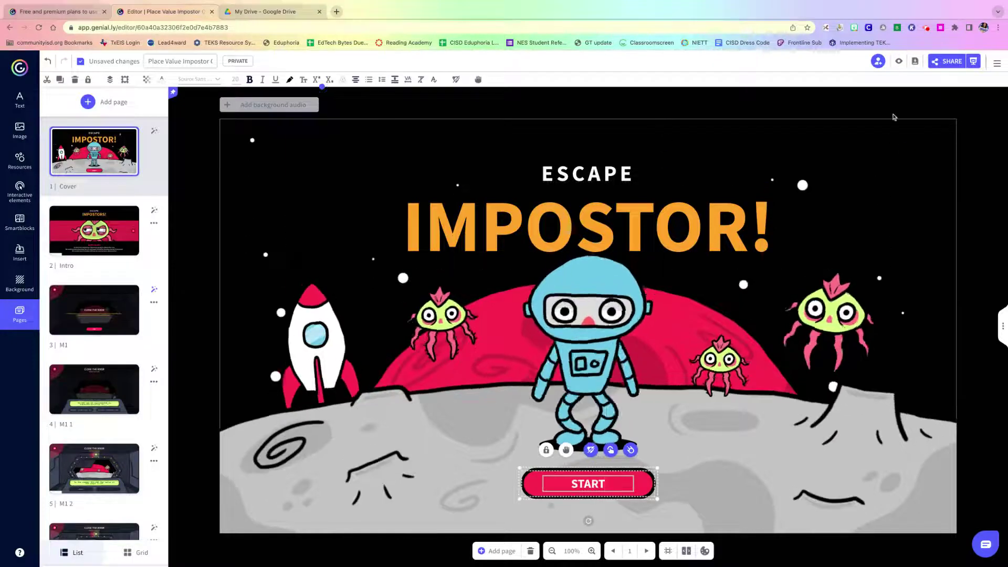
{"action": "left_click", "coordinate": [899, 61]}
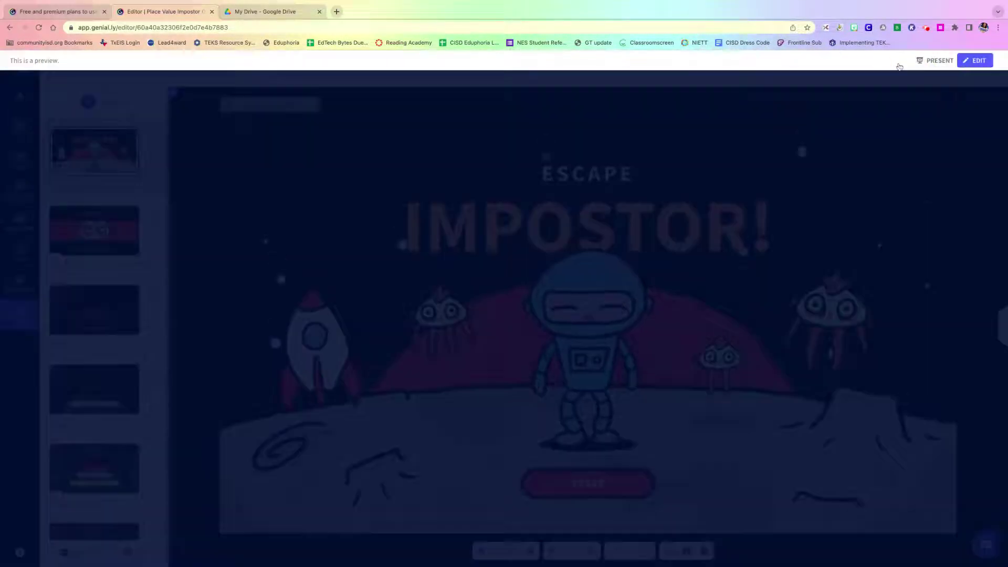
{"action": "left_click", "coordinate": [491, 487]}
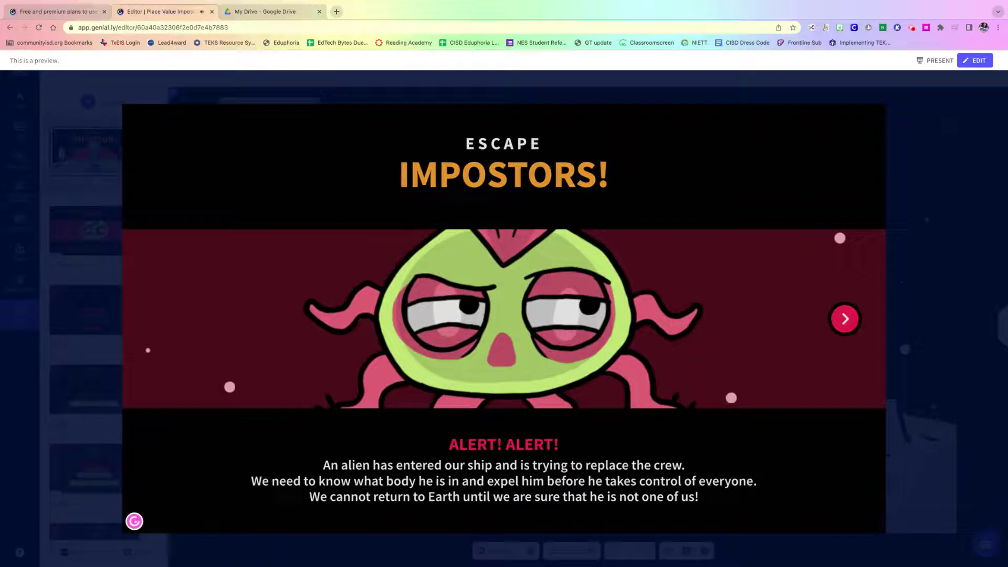
{"action": "left_click", "coordinate": [840, 321]}
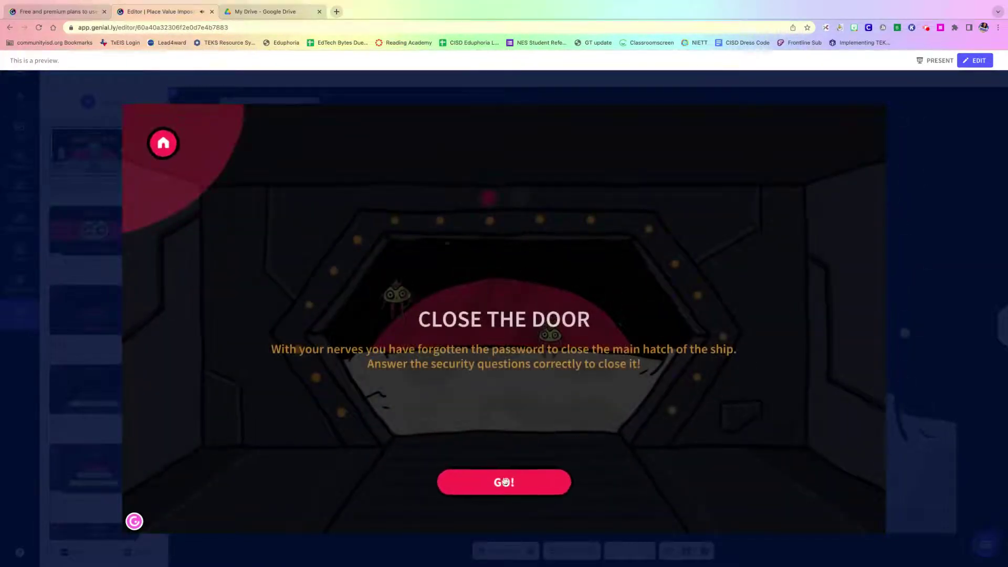
{"action": "left_click", "coordinate": [503, 482]}
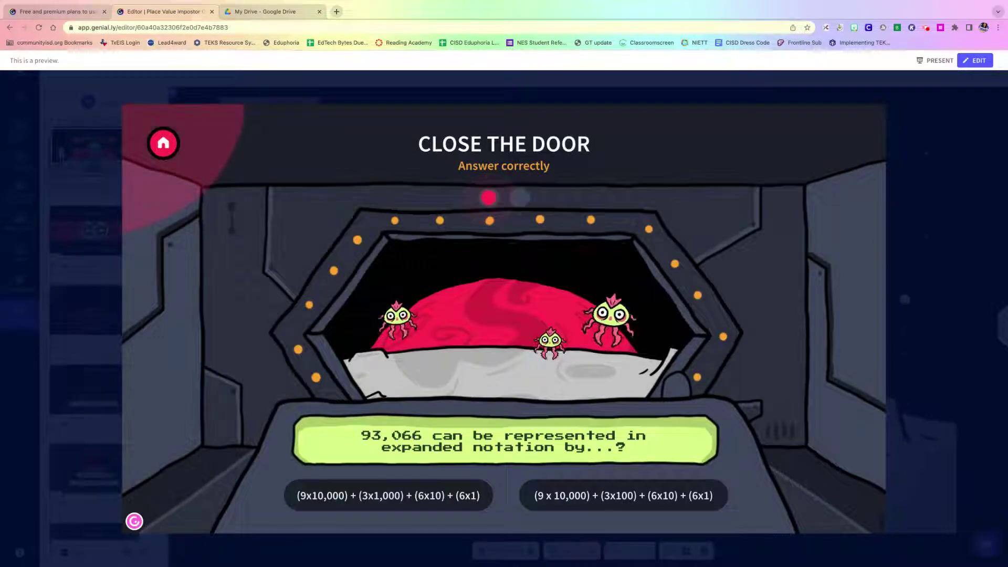
Answer (9x10,000) + (3x1,000) + (6x10) + (6x1) and 300, retry the missed question, return to the game's start and close the preview.
{"action": "left_click", "coordinate": [477, 498]}
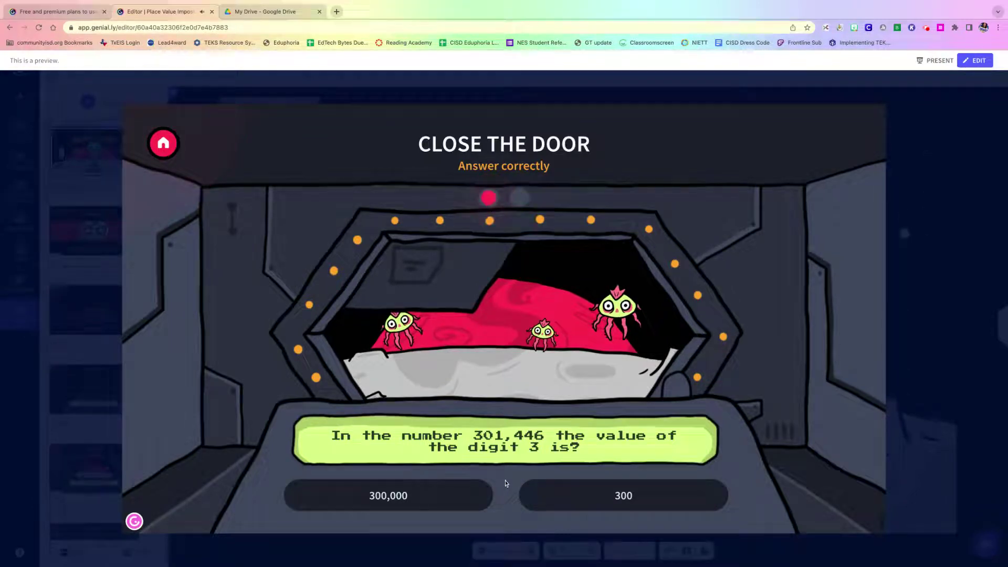
{"action": "left_click", "coordinate": [612, 497]}
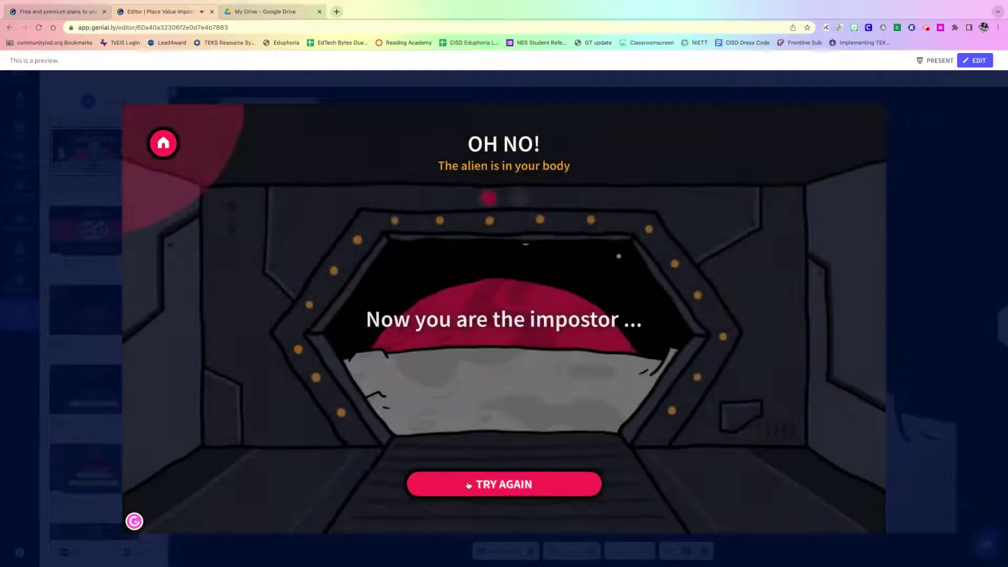
{"action": "left_click", "coordinate": [470, 483]}
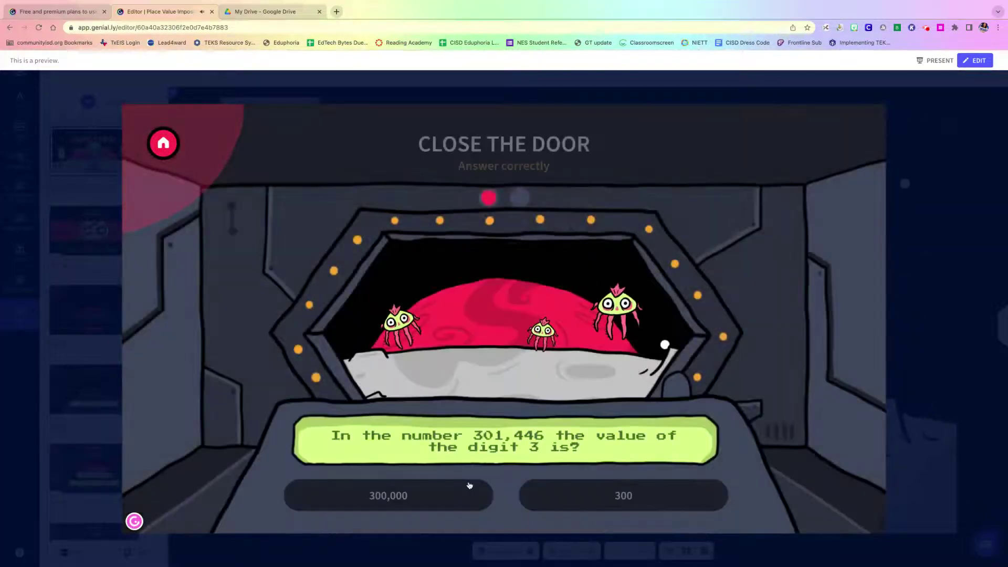
{"action": "left_click", "coordinate": [159, 145]}
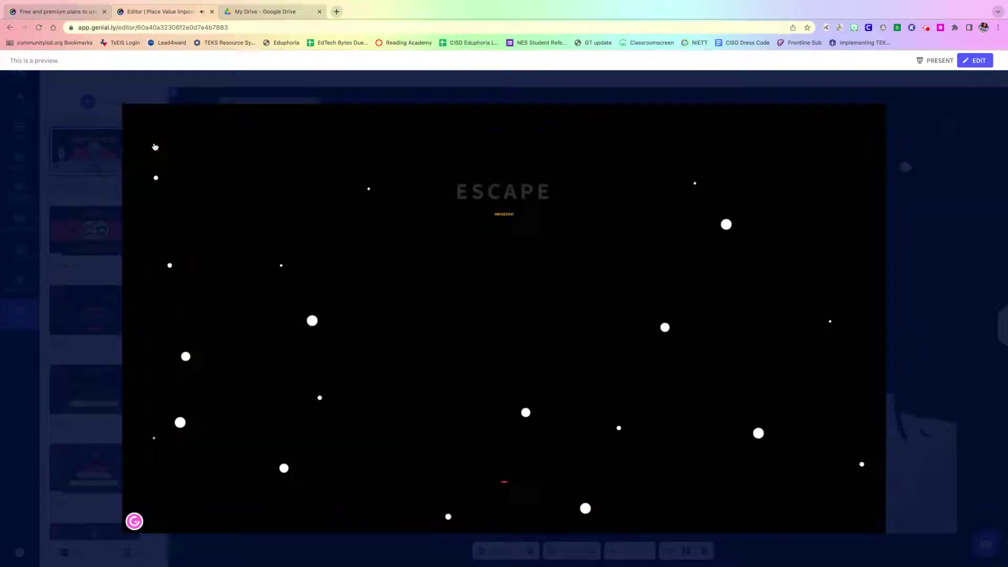
{"action": "left_click", "coordinate": [46, 130]}
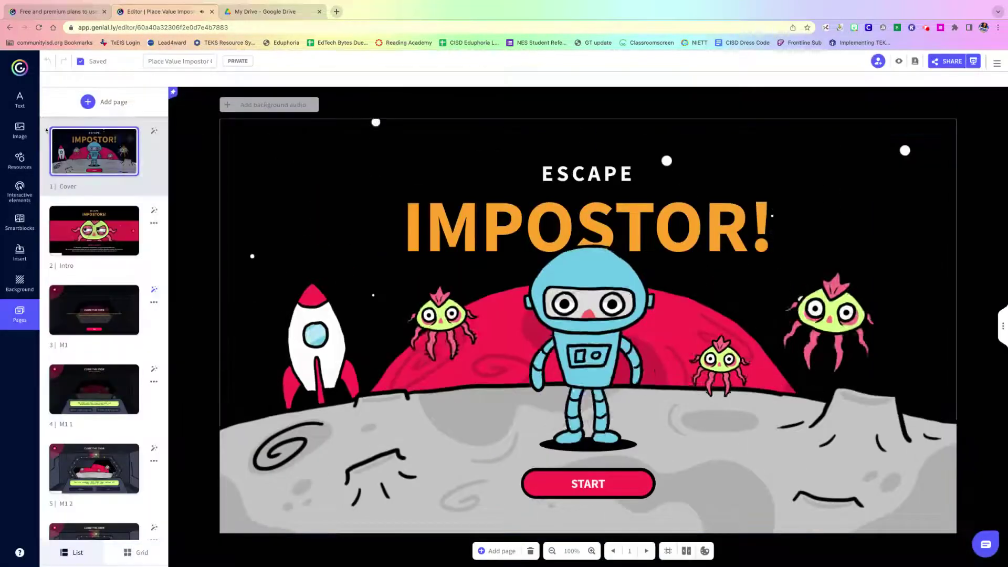
Return to the creations panel and start a new genially to show the available template categories.
{"action": "left_click", "coordinate": [19, 67]}
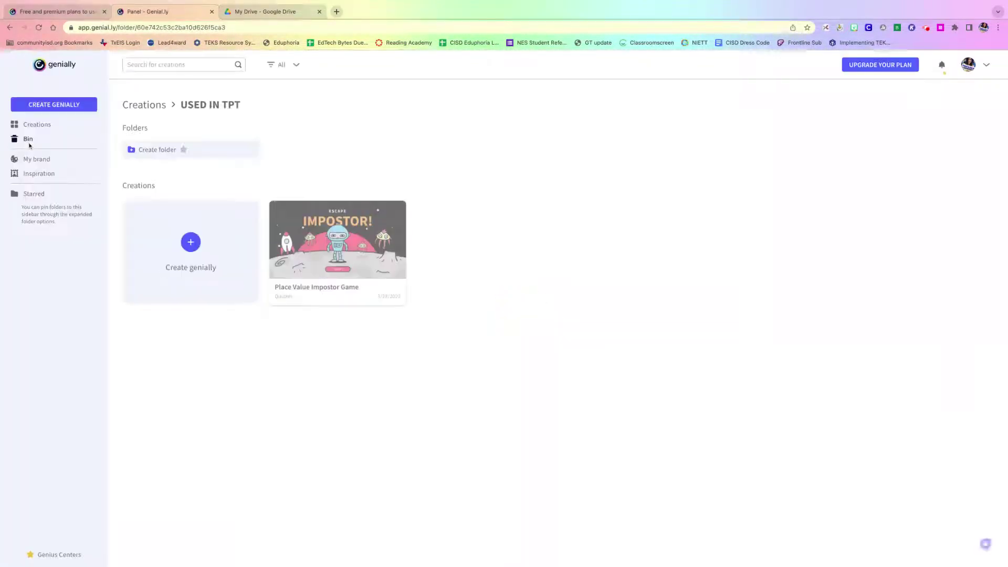
{"action": "left_click", "coordinate": [23, 106]}
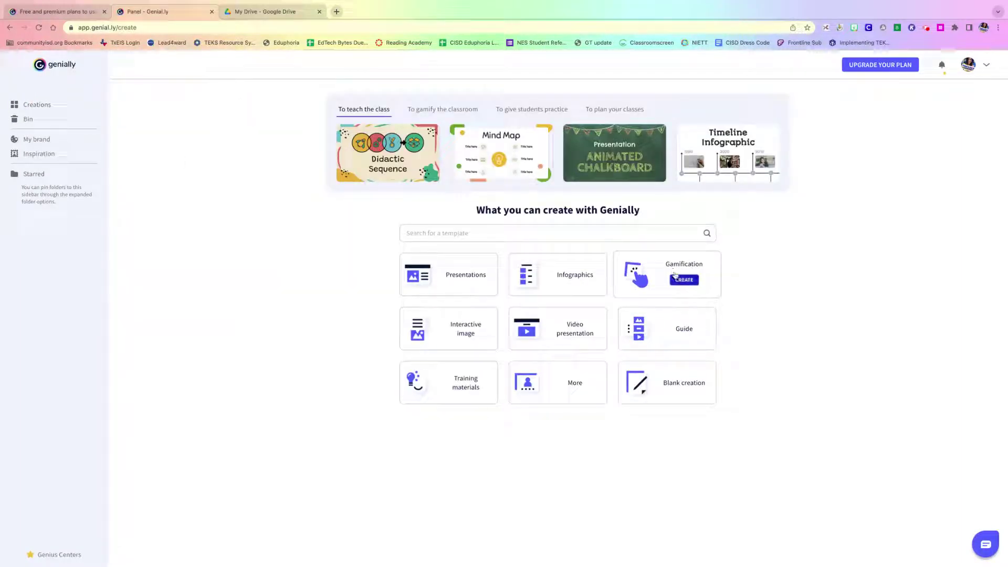
Browse the Gamification templates through quizzes and games to the escape games, and open the Geniallyland Breakout preview.
{"action": "left_click", "coordinate": [676, 271]}
{"action": "scroll", "coordinate": [522, 339], "scroll_direction": "down", "scroll_amount": 3}
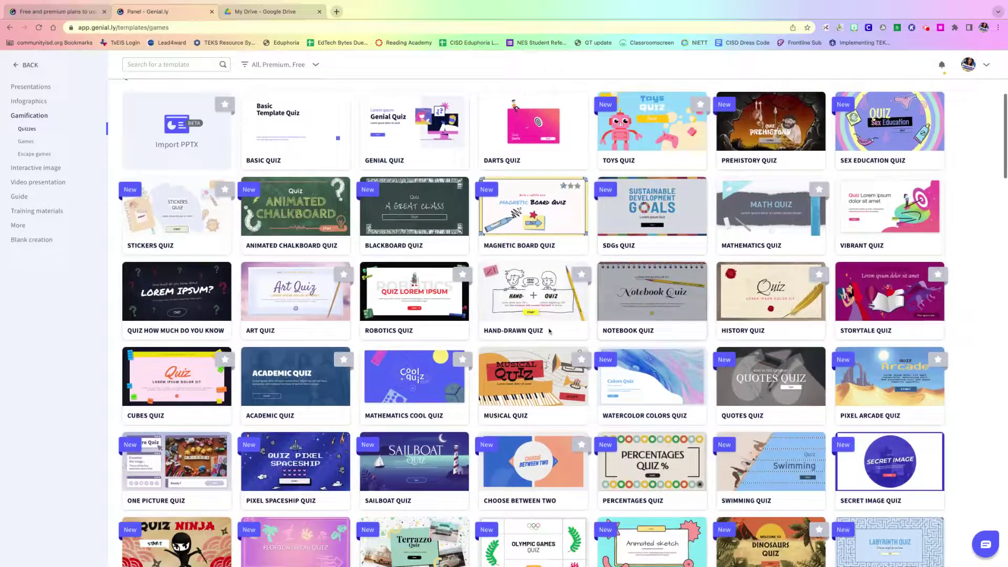
{"action": "scroll", "coordinate": [521, 339], "scroll_direction": "down", "scroll_amount": 5}
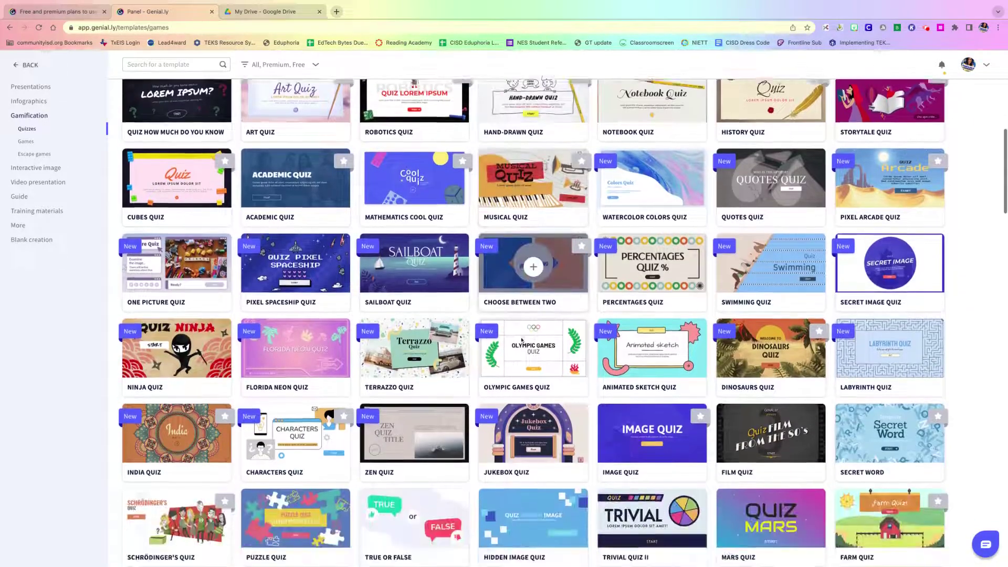
{"action": "scroll", "coordinate": [533, 273], "scroll_direction": "down", "scroll_amount": 5}
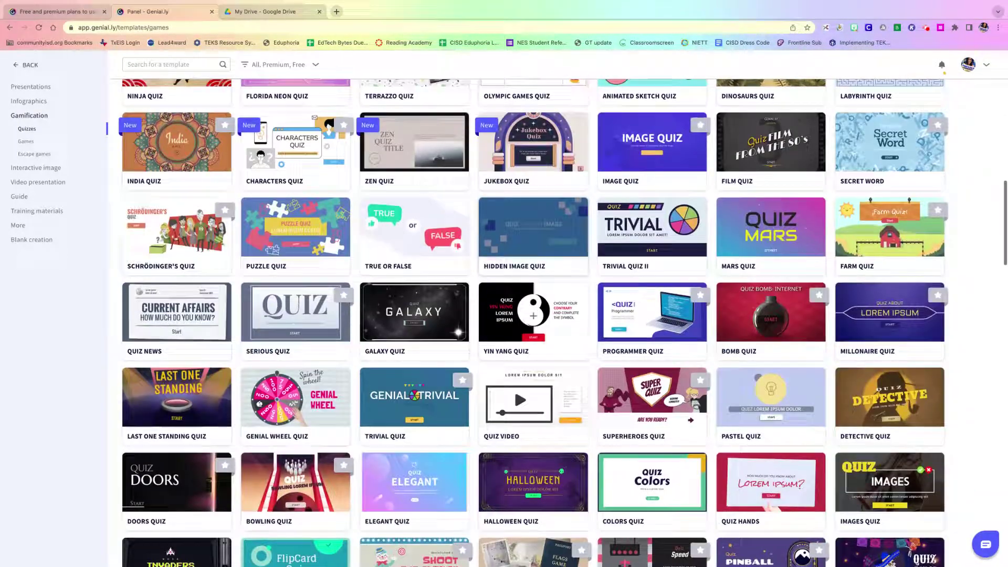
{"action": "scroll", "coordinate": [534, 315], "scroll_direction": "down", "scroll_amount": 11}
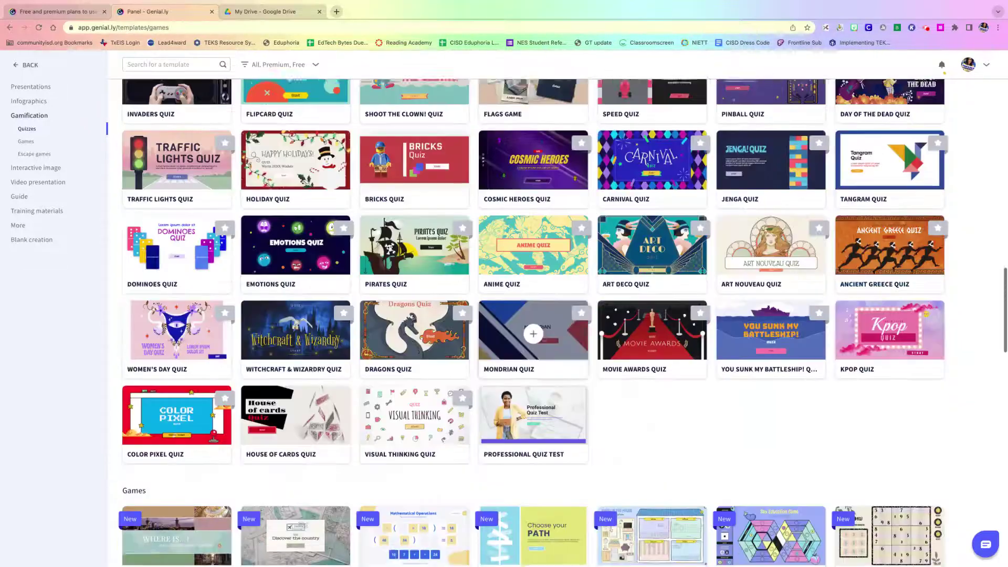
{"action": "scroll", "coordinate": [533, 270], "scroll_direction": "down", "scroll_amount": 15}
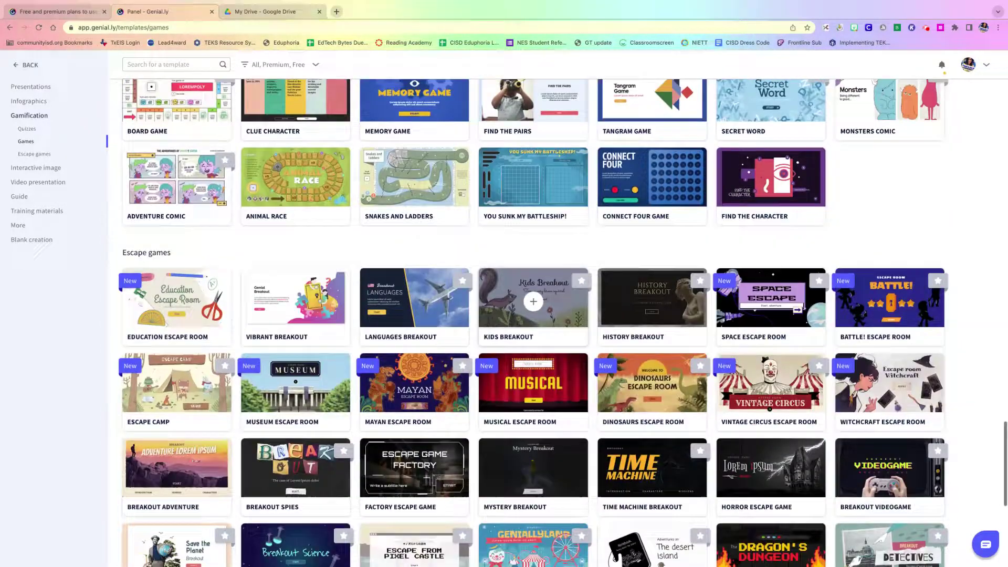
{"action": "scroll", "coordinate": [533, 270], "scroll_direction": "down", "scroll_amount": 1}
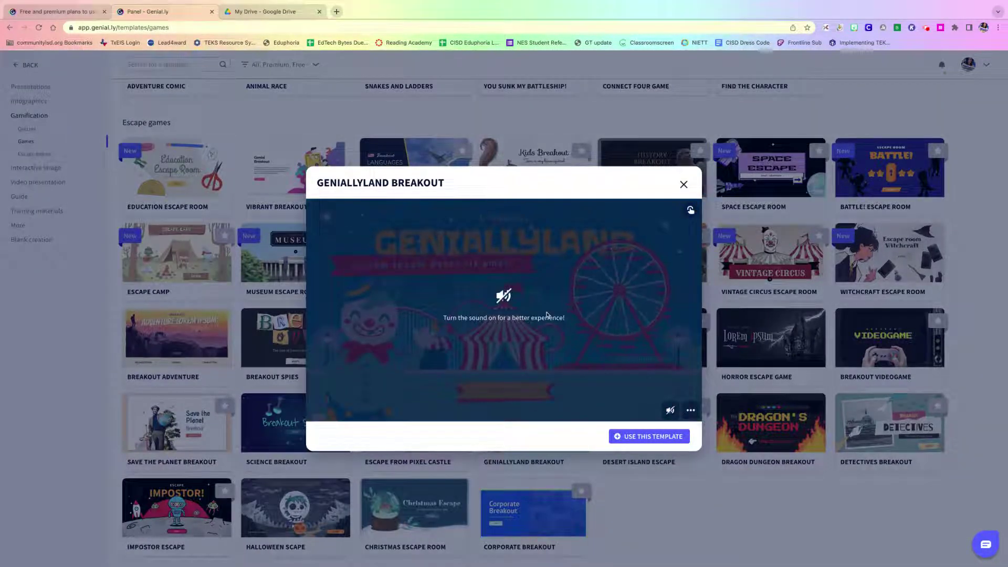
Preview Geniallyland Breakout with sound on through to its first challenge, and create a genially from this template.
{"action": "left_click", "coordinate": [678, 413]}
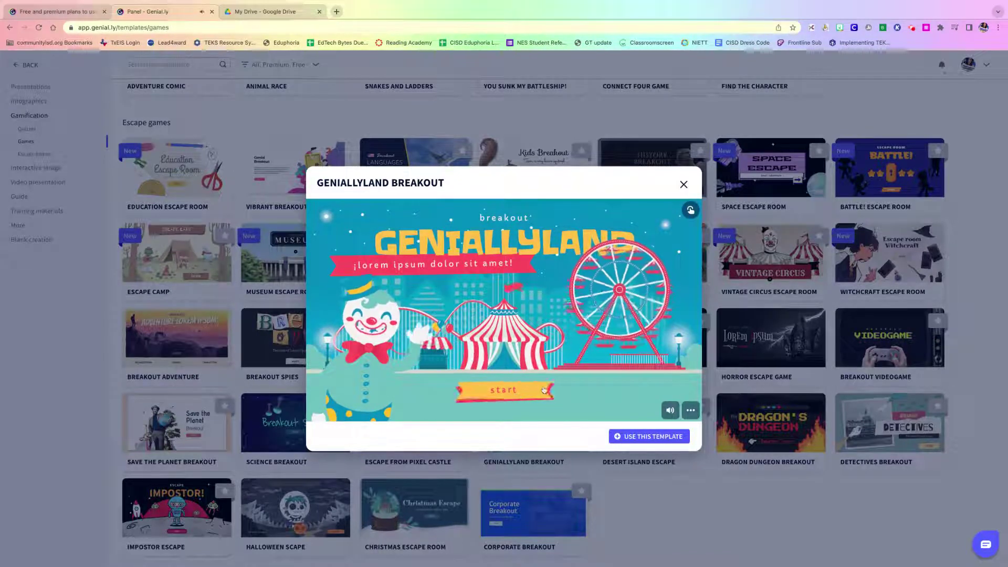
{"action": "left_click", "coordinate": [518, 395]}
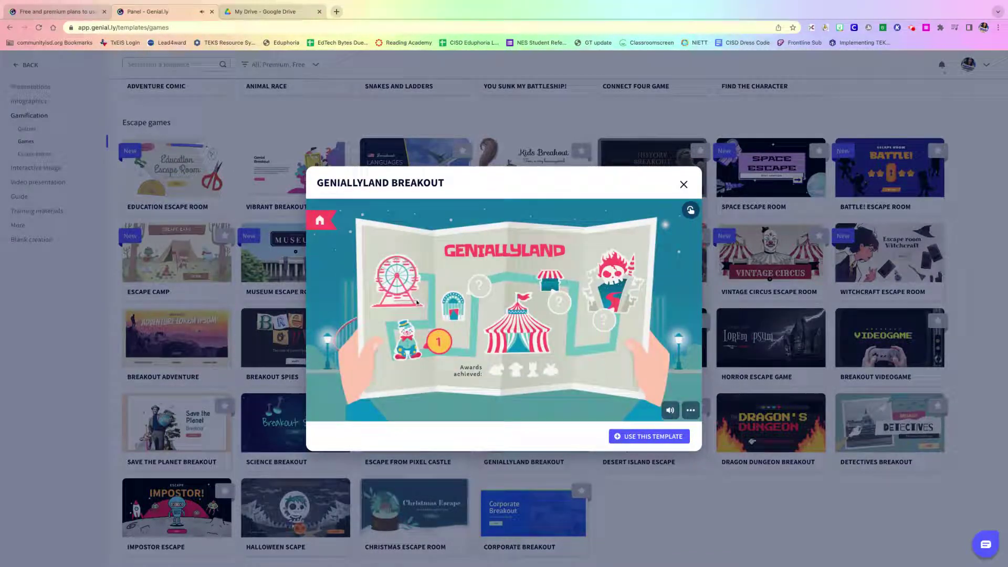
{"action": "left_click", "coordinate": [439, 345]}
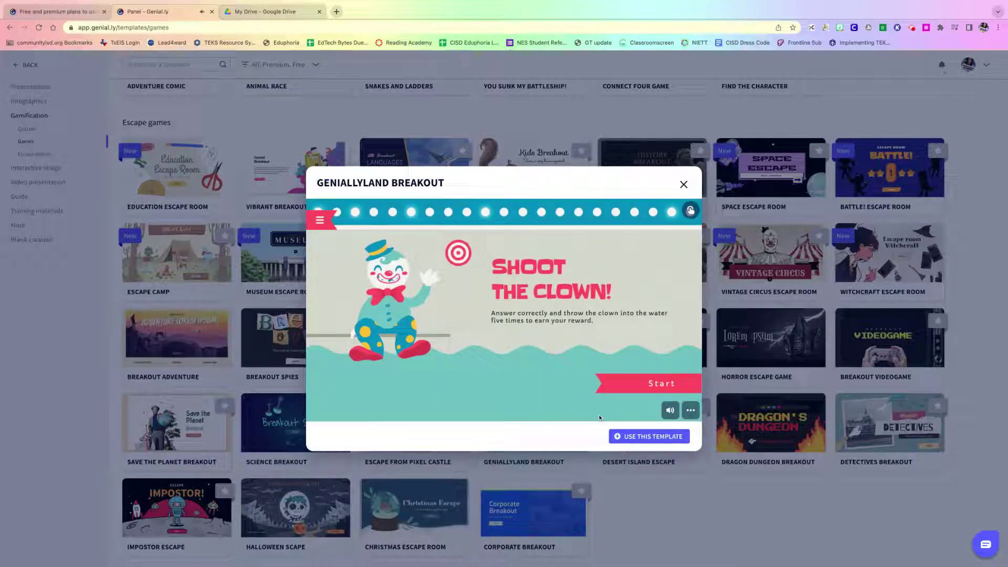
{"action": "left_click", "coordinate": [645, 437]}
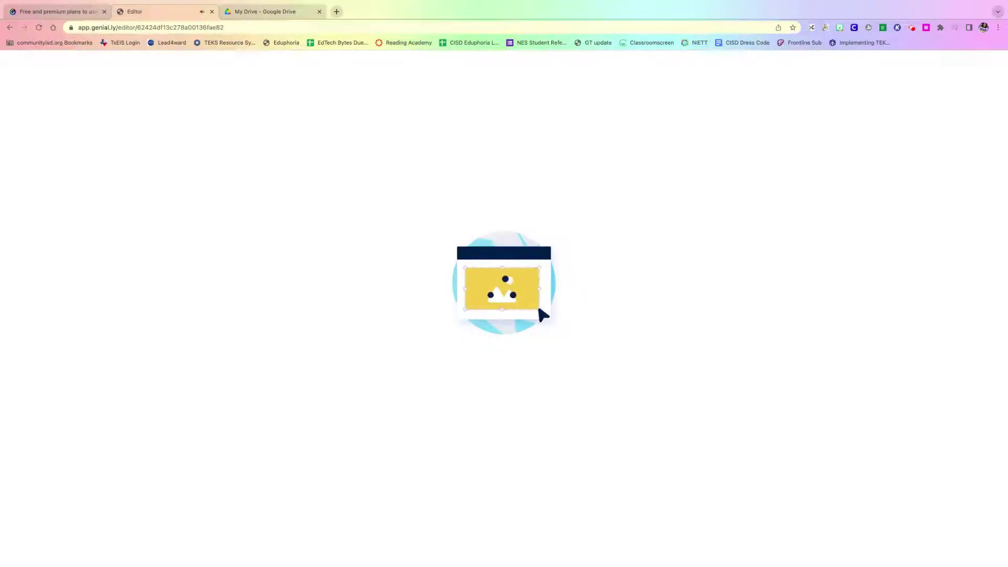
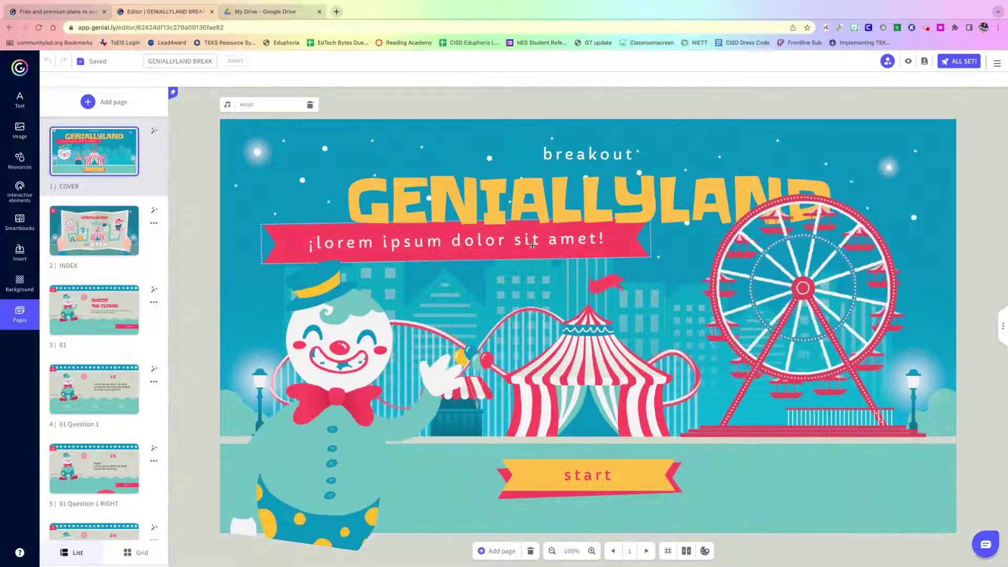
Change the cover title to "STAAR PREP" and the red banner's text to "Show what you know!".
{"action": "left_click", "coordinate": [442, 241]}
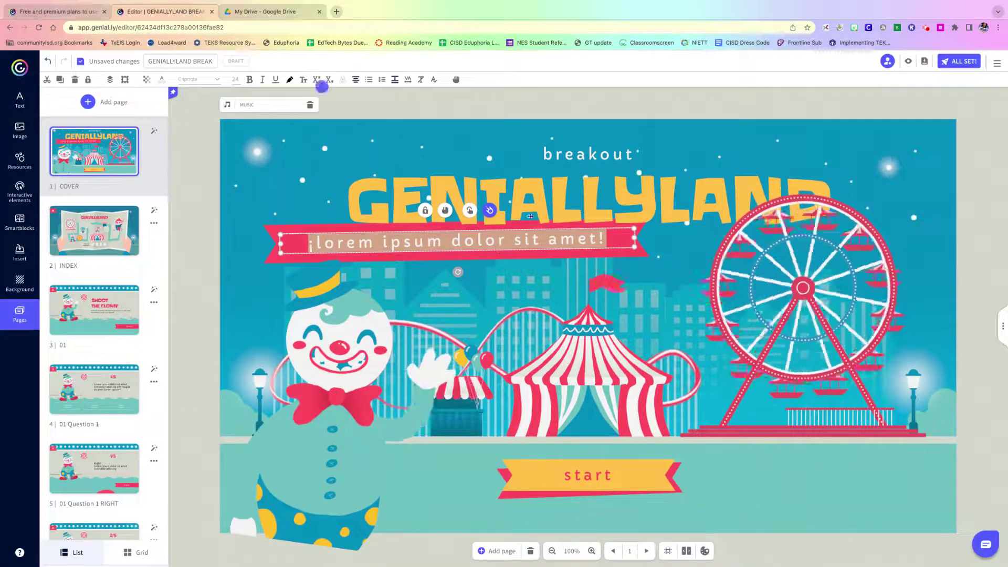
{"action": "left_click", "coordinate": [537, 205]}
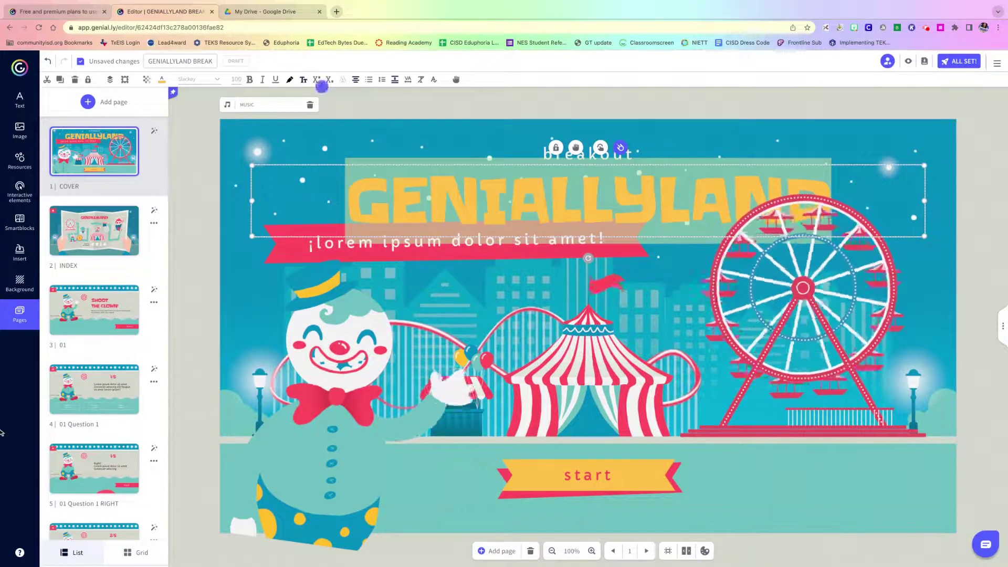
{"action": "type", "text": "STAAR"}
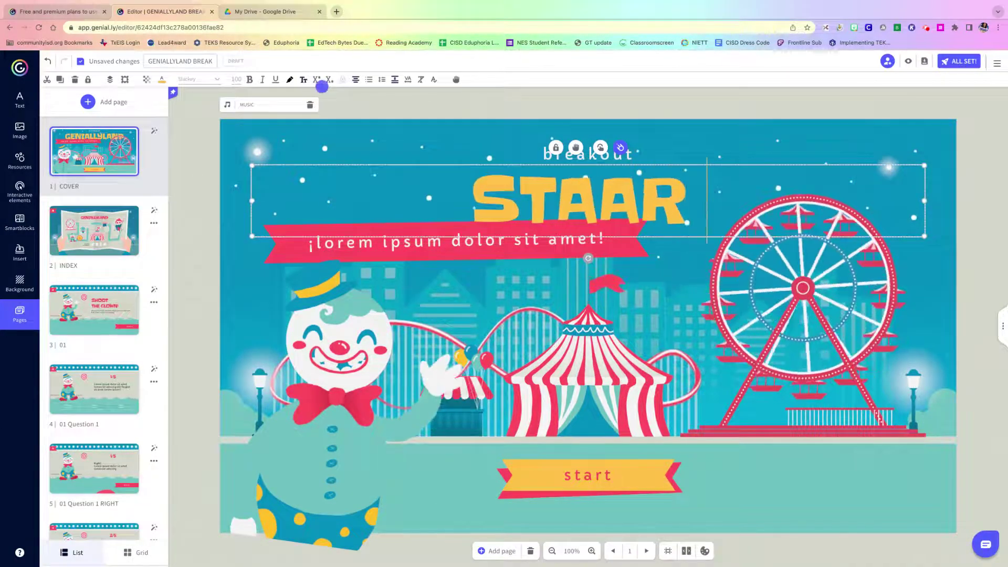
{"action": "type", "text": " PREP"}
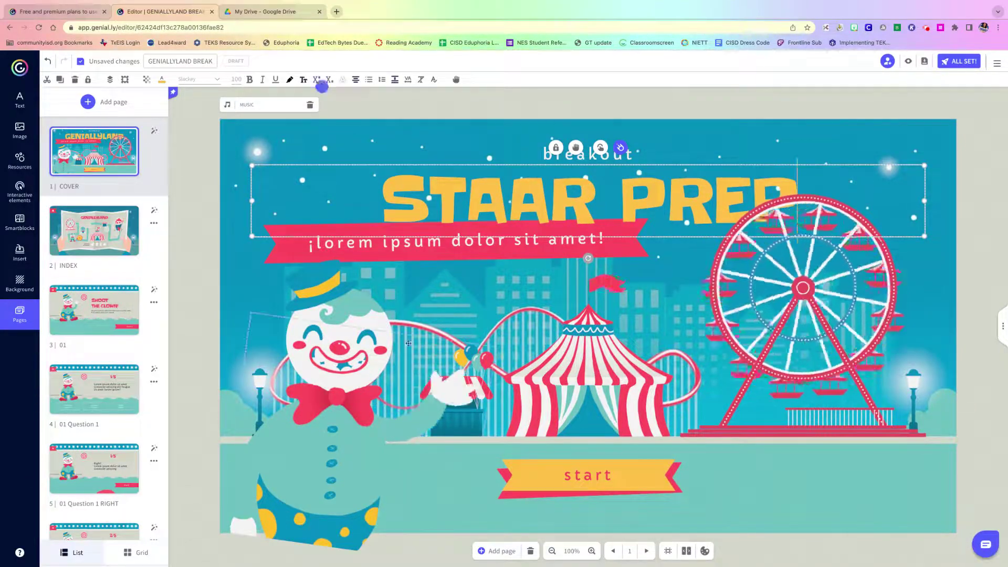
{"action": "left_click", "coordinate": [425, 243]}
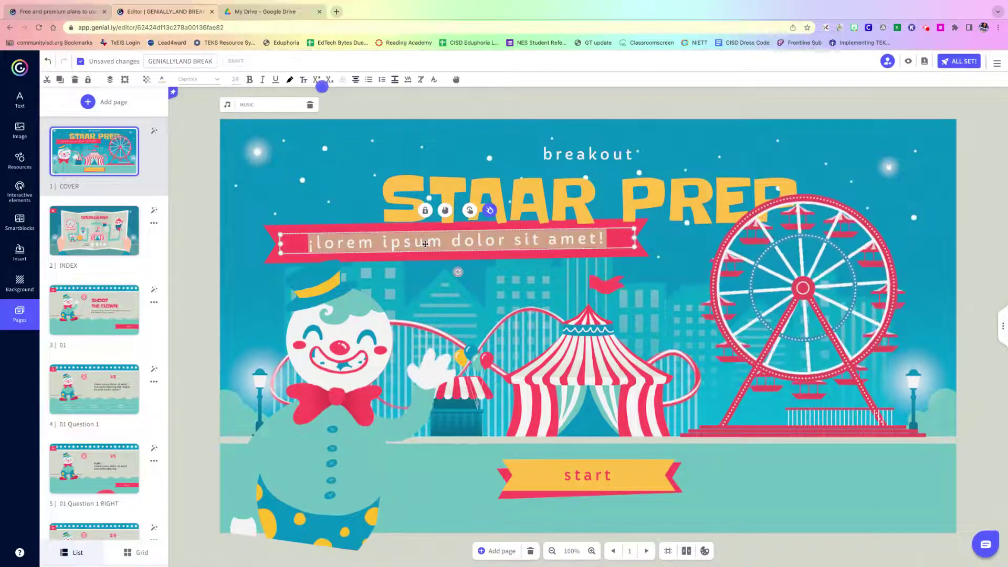
{"action": "type", "text": "Show what y"}
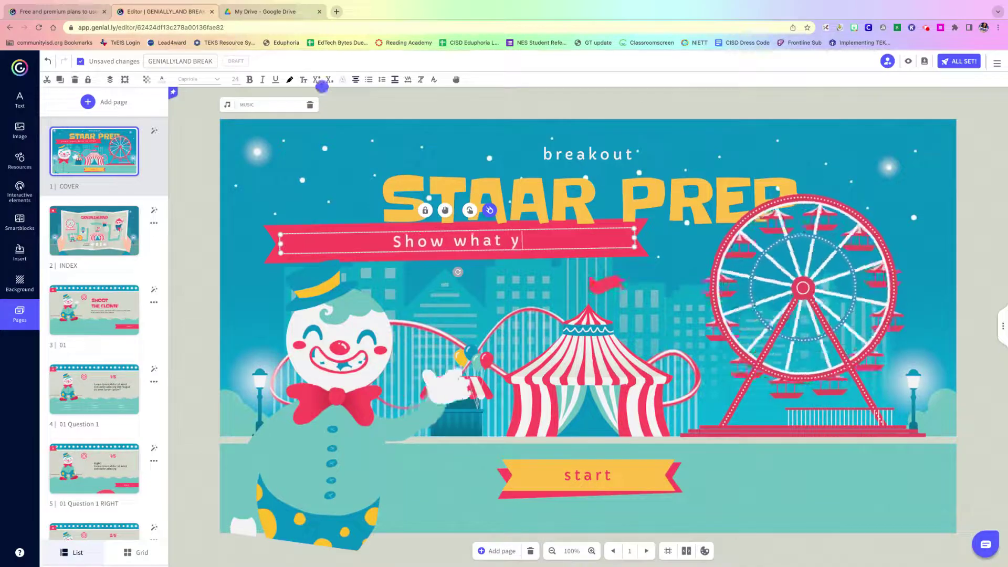
{"action": "type", "text": "ou know!"}
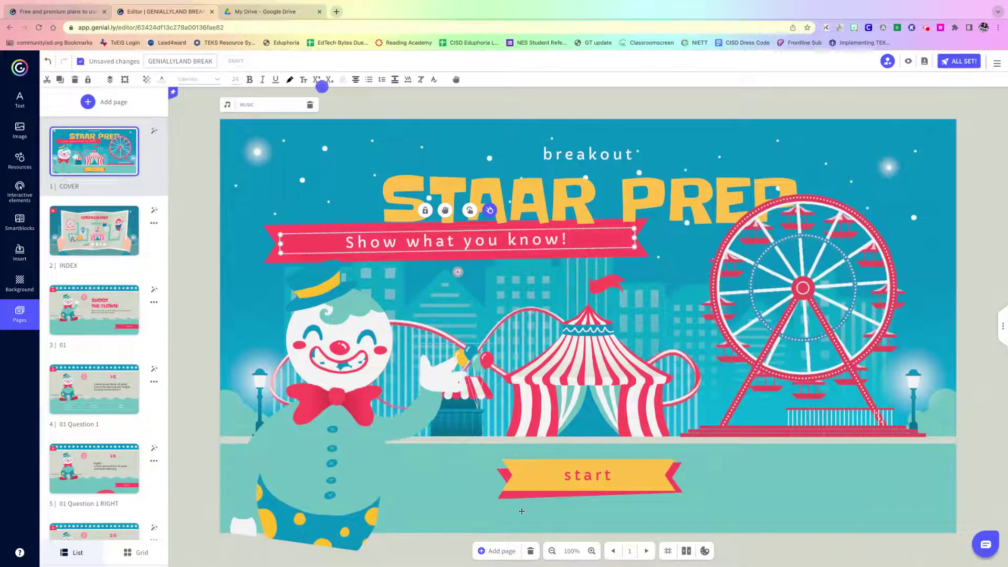
Replace the map title on the INDEX page with "STAAR PREP VILLE".
{"action": "left_click", "coordinate": [110, 261]}
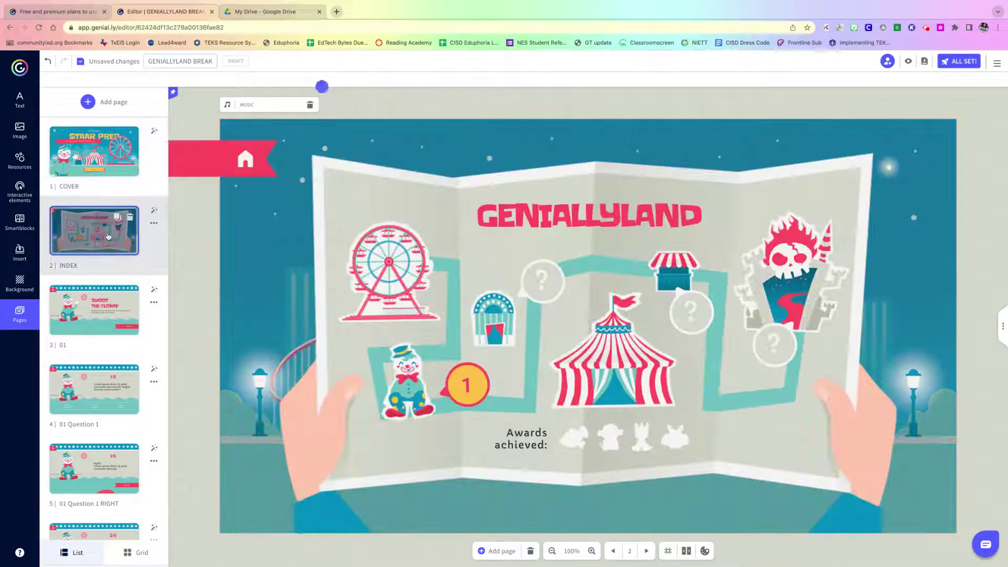
{"action": "left_click", "coordinate": [588, 216]}
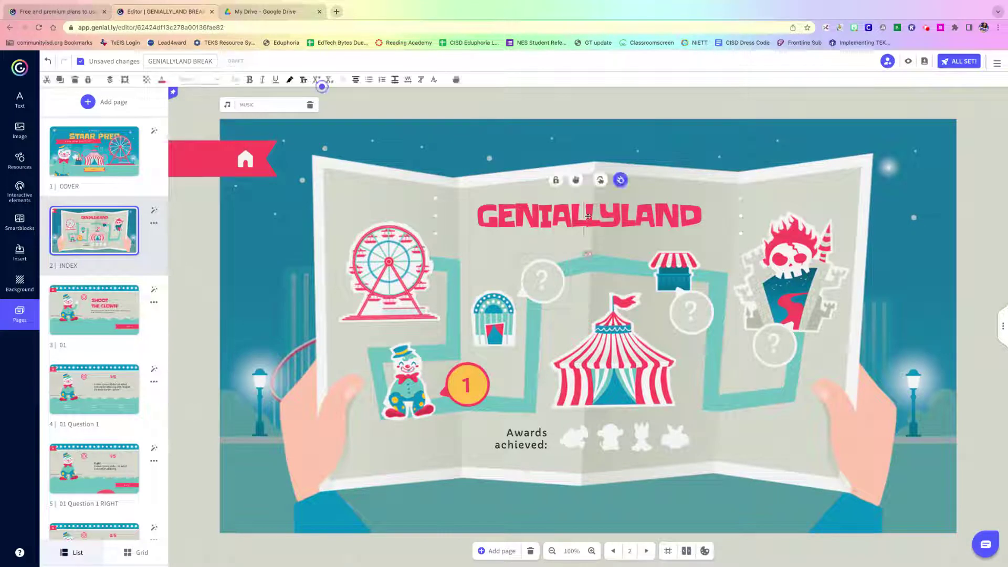
{"action": "type", "text": "S"}
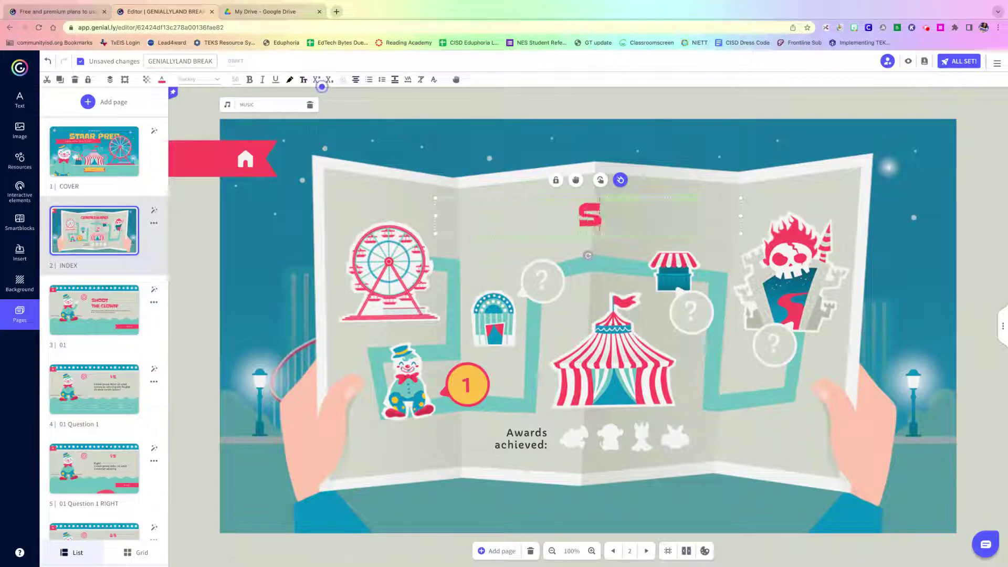
{"action": "type", "text": "TAAR "}
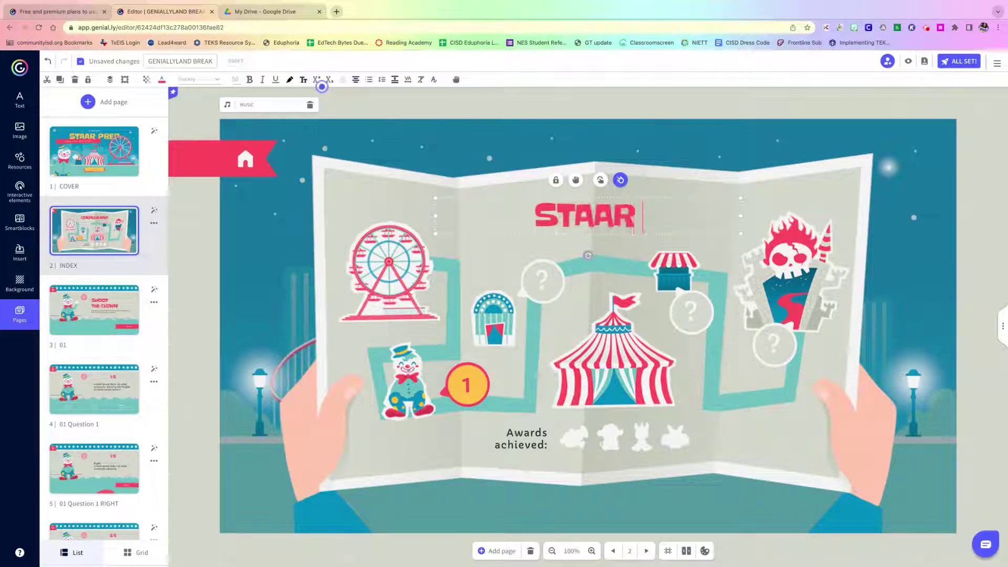
{"action": "type", "text": "PREP VILLE"}
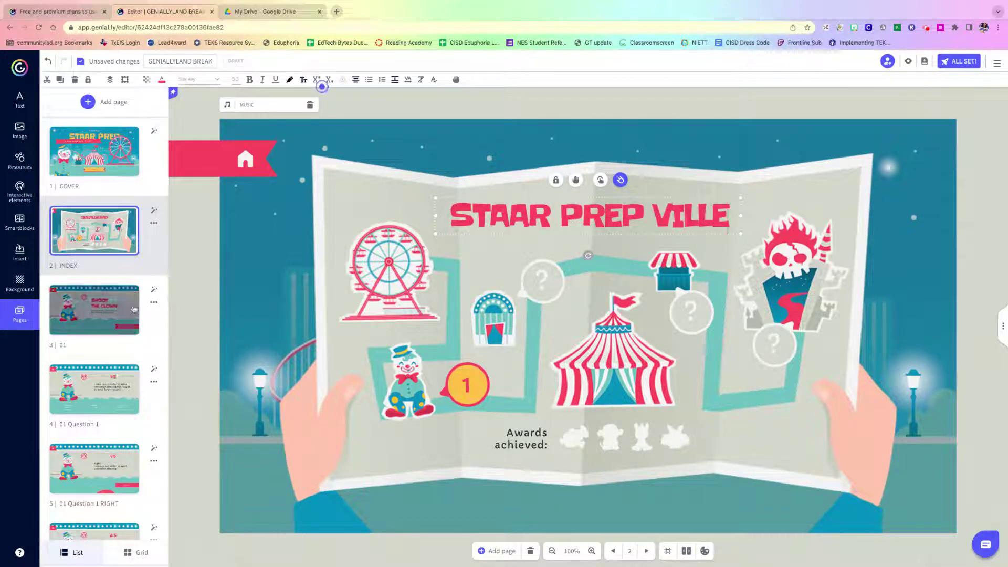
Replace the word "SHOOT" with "DUNK" in the clown challenge's title on page 3.
{"action": "left_click", "coordinate": [115, 323]}
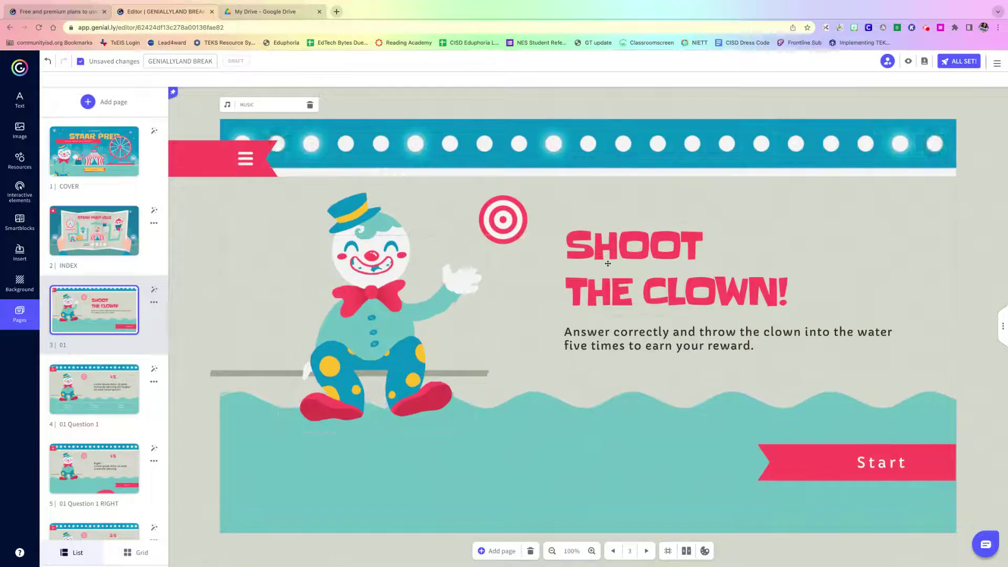
{"action": "left_click", "coordinate": [620, 253]}
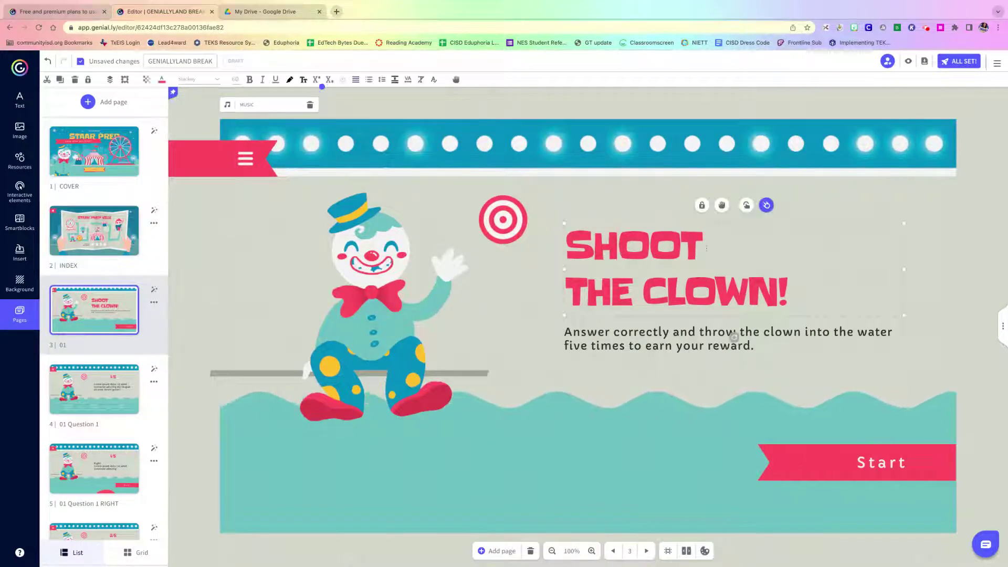
{"action": "left_click_drag", "start_coordinate": [707, 246], "coordinate": [565, 247]}
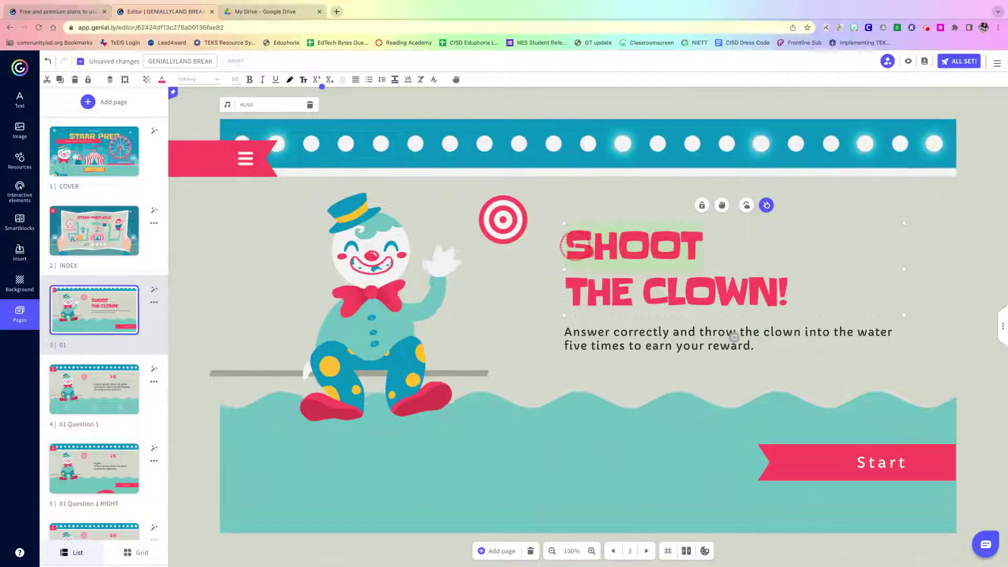
{"action": "type", "text": "DUNK"}
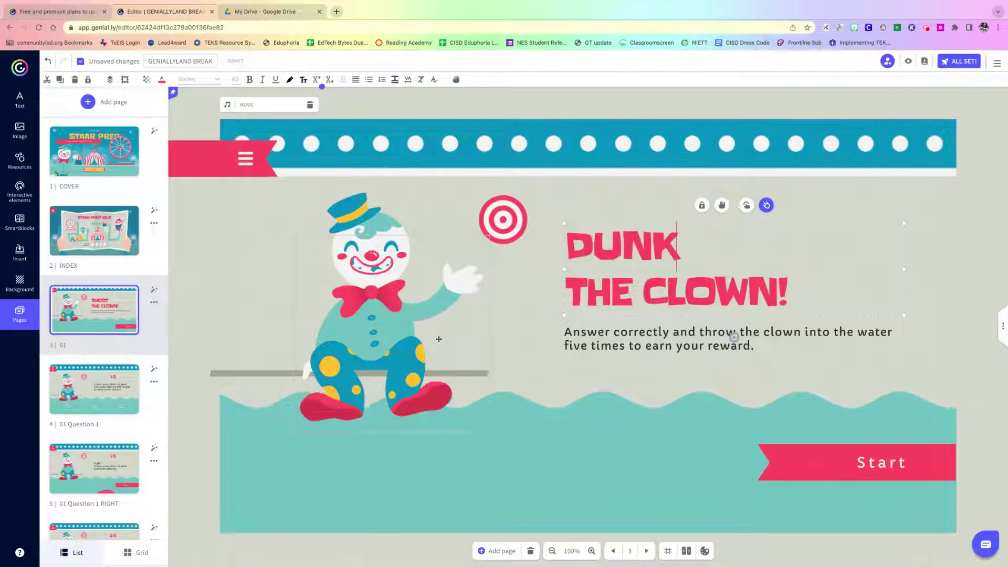
{"action": "left_click", "coordinate": [665, 381]}
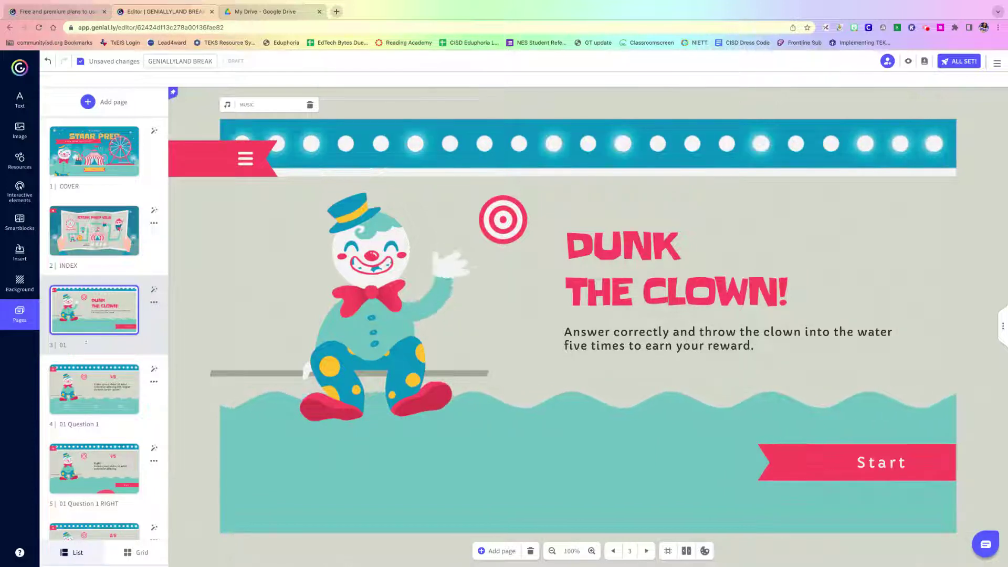
Replace the placeholder question on page 4 with "Bob has 16 candies. Laura has 13. What is the diffence in the candies?".
{"action": "left_click", "coordinate": [97, 383]}
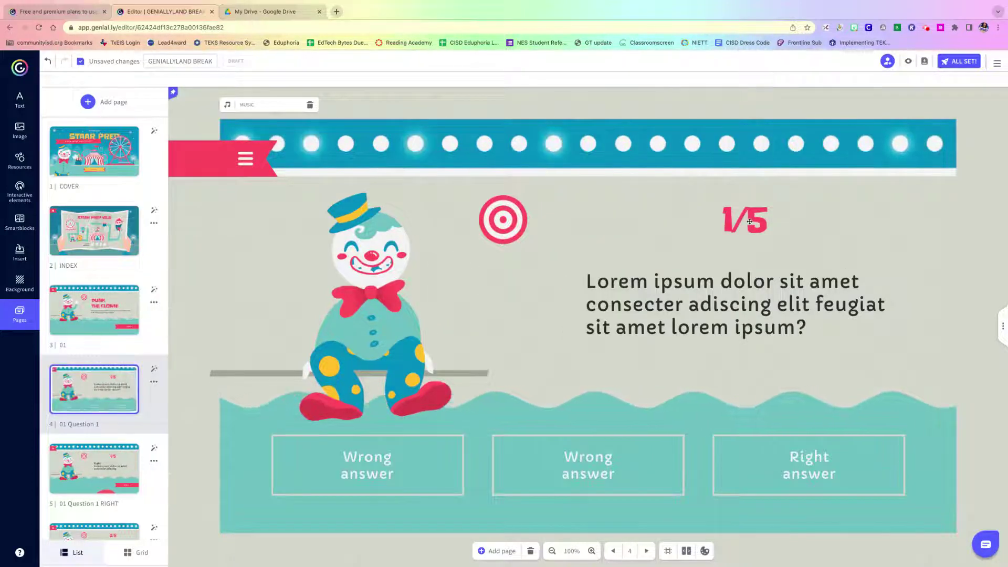
{"action": "left_click", "coordinate": [722, 282]}
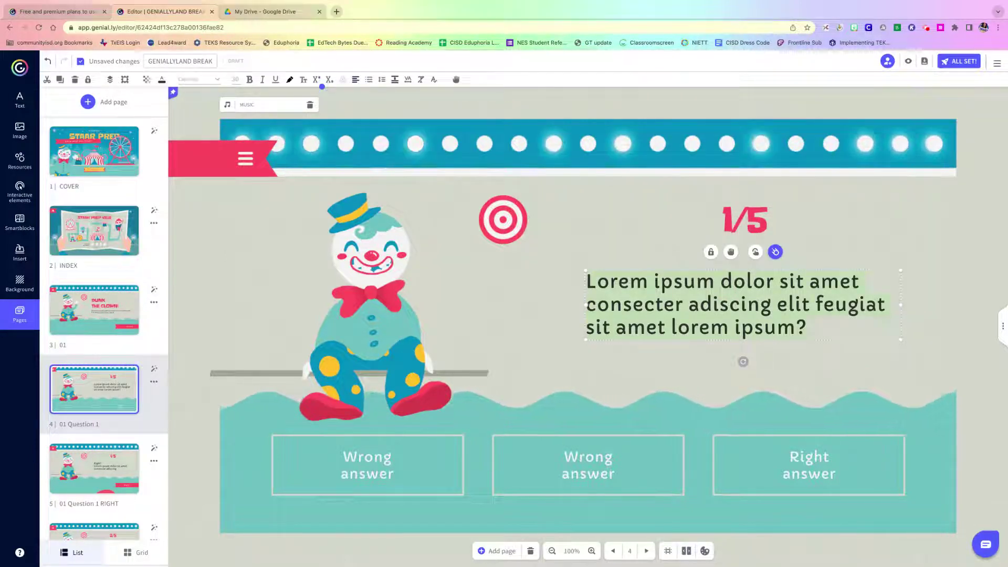
{"action": "type", "text": "Bob has 16"}
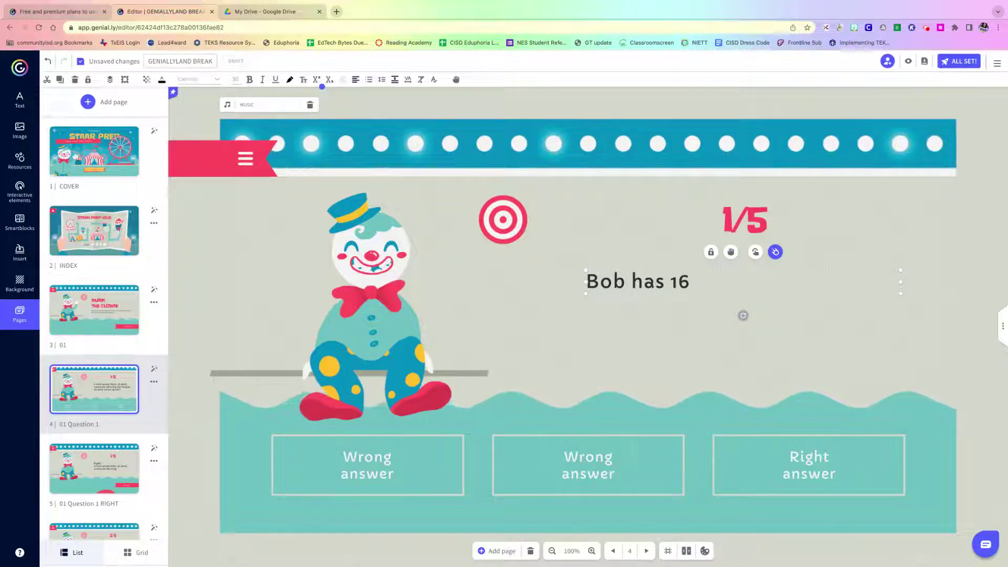
{"action": "type", "text": " candies. Laur"}
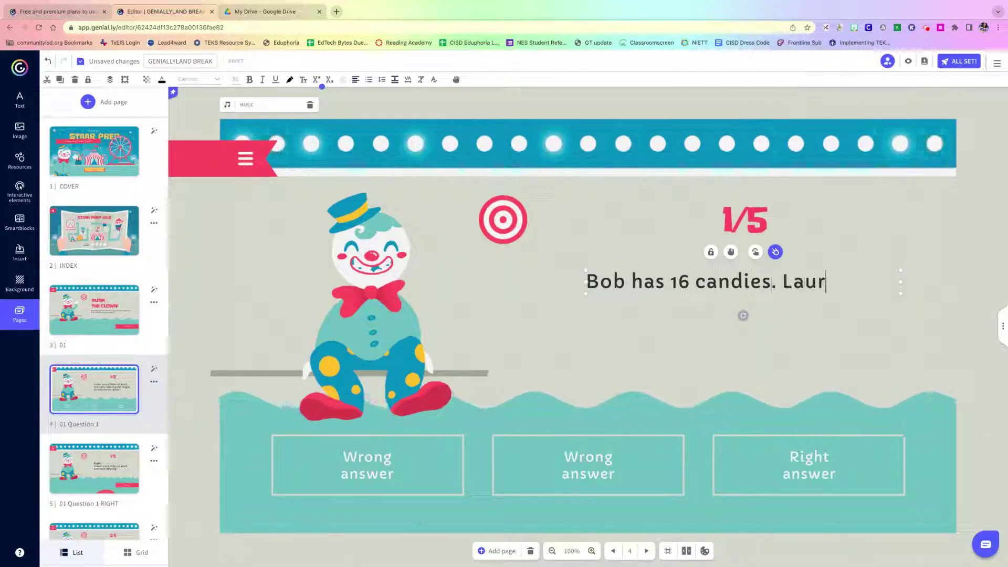
{"action": "type", "text": "a has 13"}
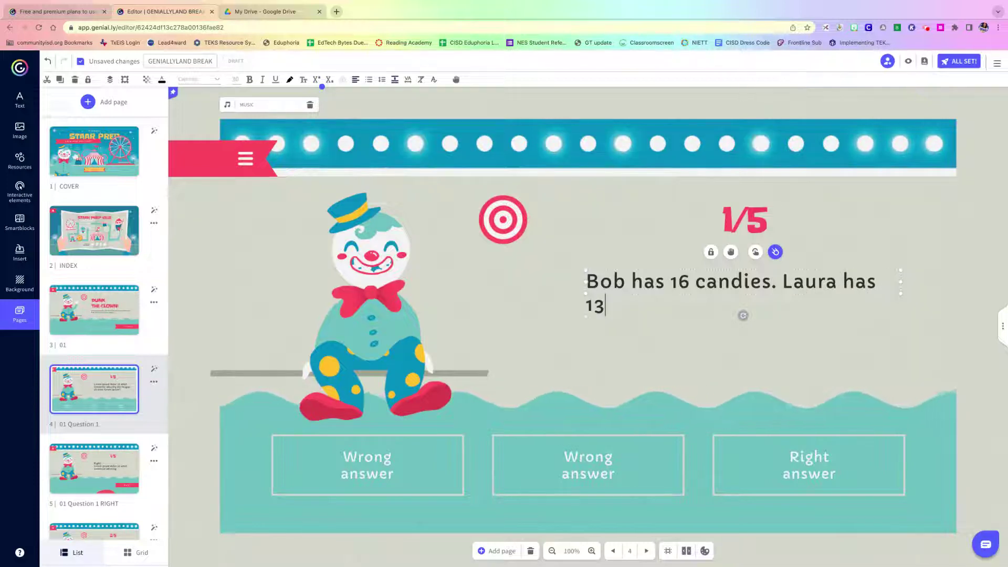
{"action": "type", "text": ". What "}
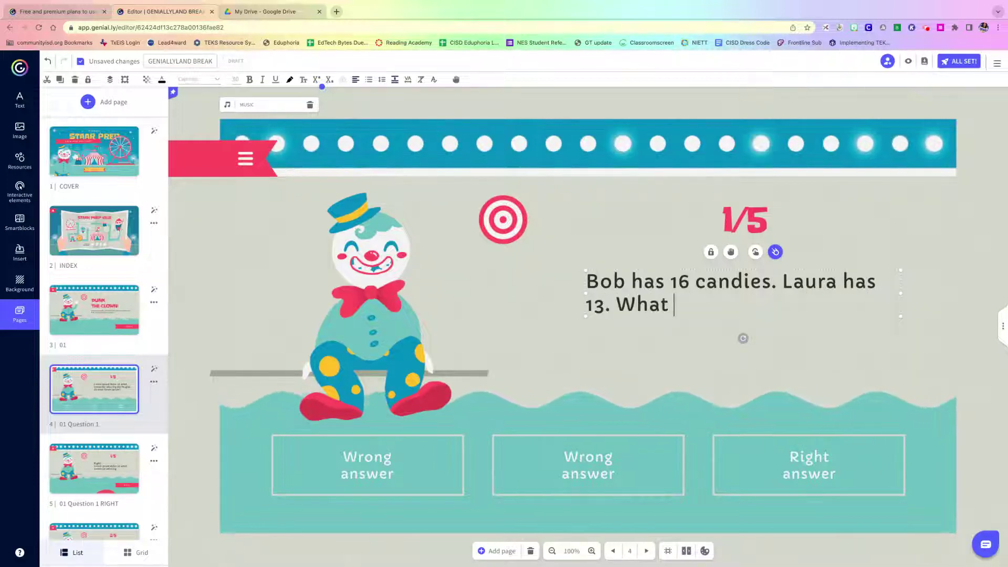
{"action": "type", "text": "is the diffence "}
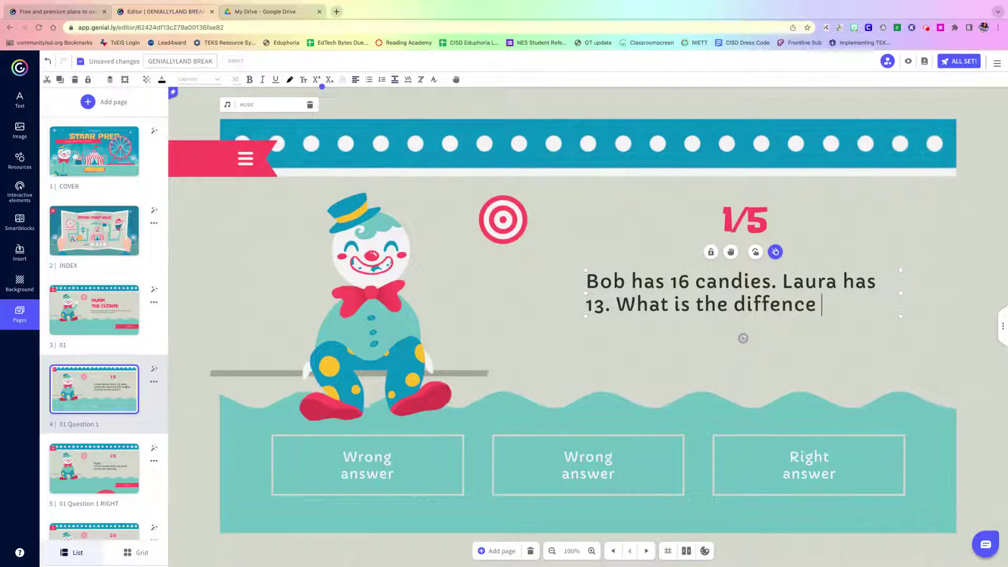
{"action": "type", "text": "in the candies?"}
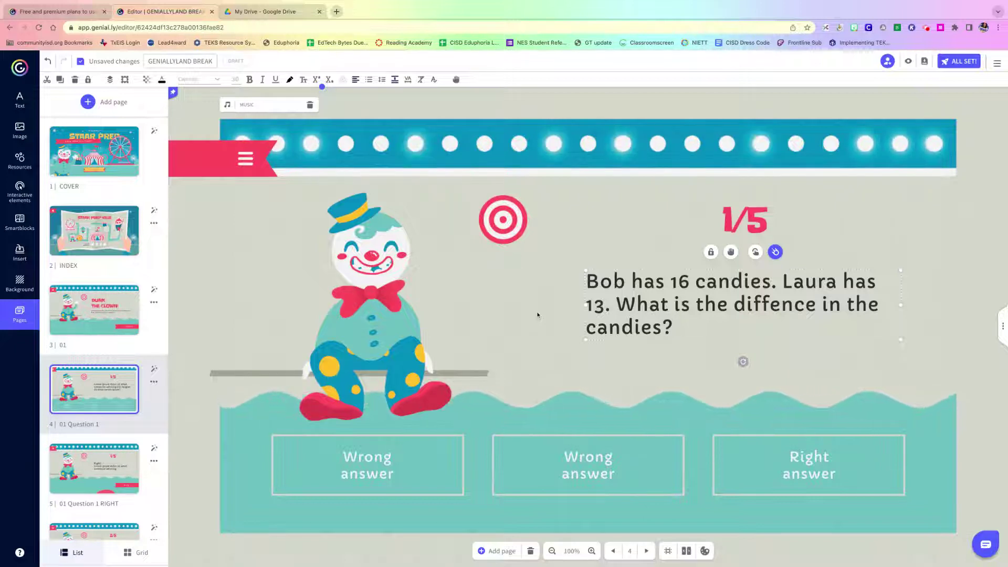
{"action": "left_click", "coordinate": [794, 304]}
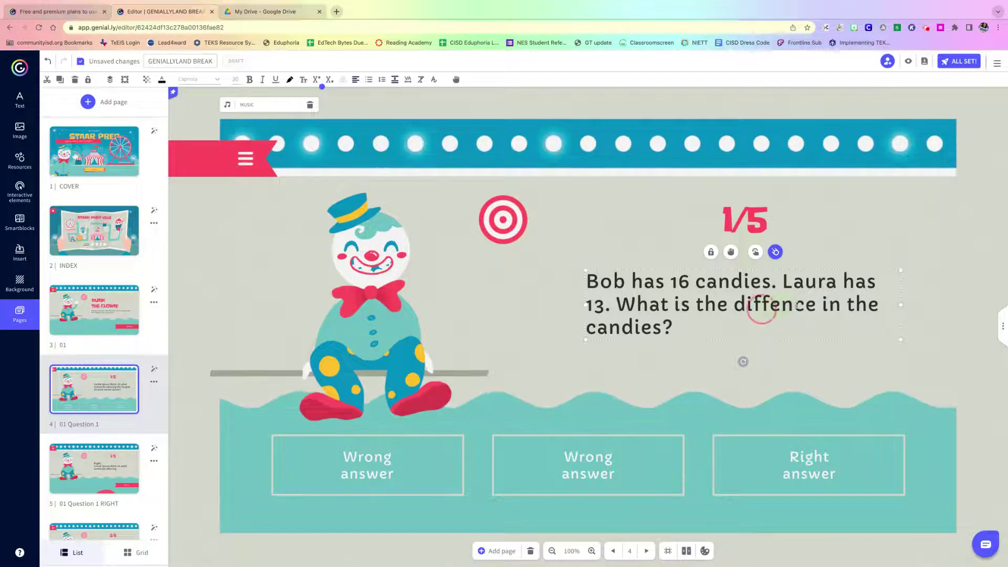
{"action": "left_click", "coordinate": [772, 307]}
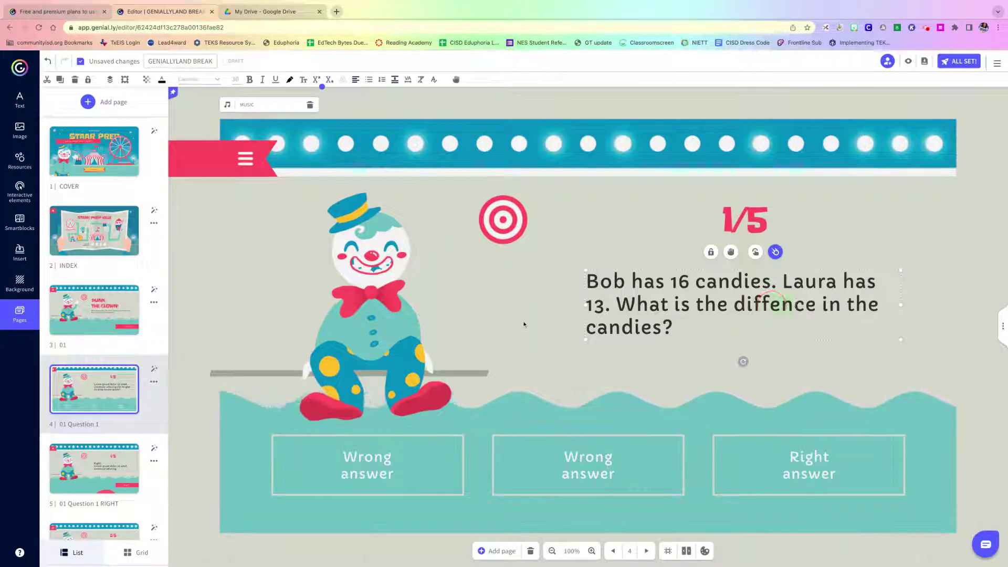
Examine the three editable answer boxes of Question 1 and the feedback text on the 01 Question 1 RIGHT page.
{"action": "left_click", "coordinate": [370, 465]}
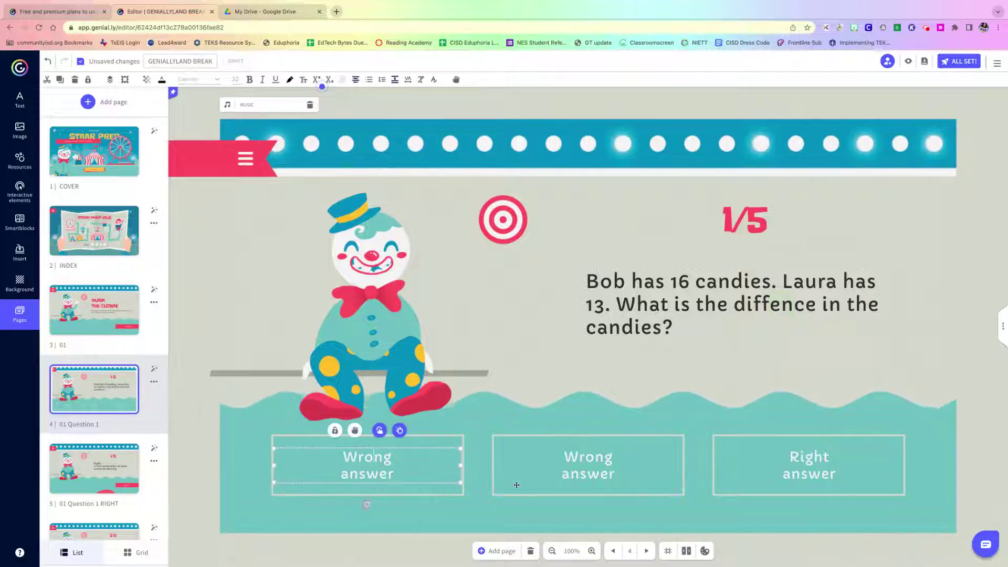
{"action": "left_click", "coordinate": [570, 474]}
{"action": "left_click", "coordinate": [833, 476]}
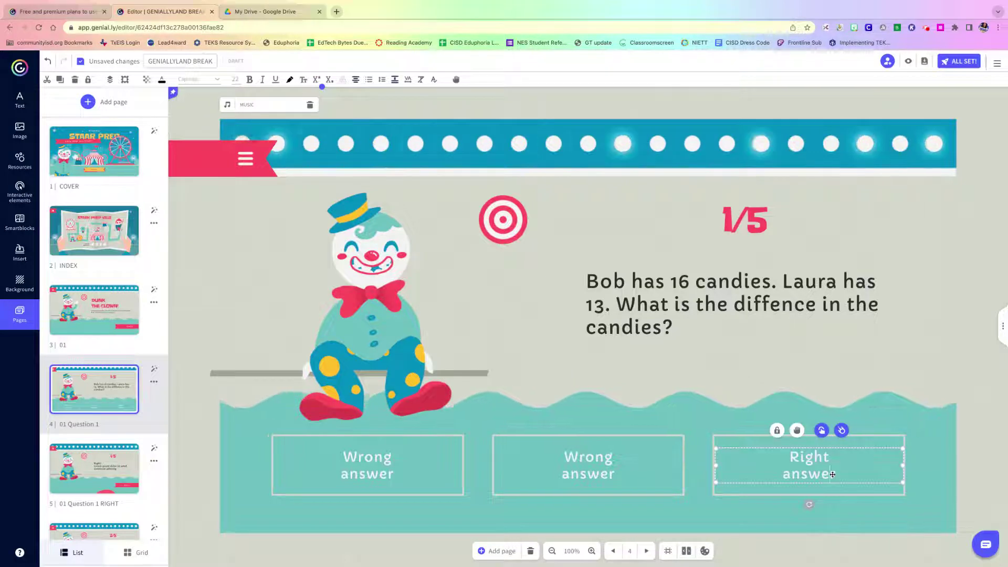
{"action": "left_click", "coordinate": [832, 475]}
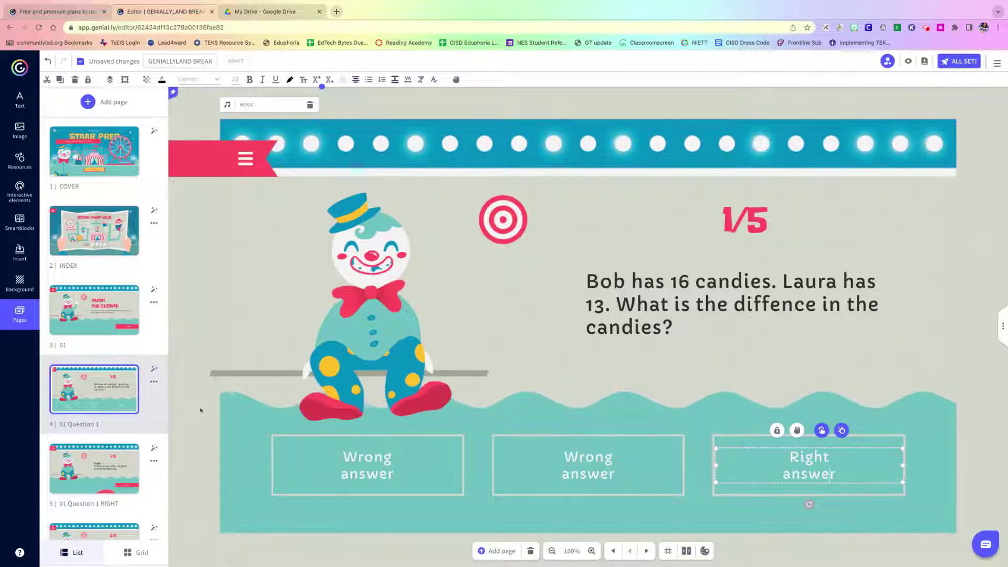
{"action": "scroll", "coordinate": [102, 398], "scroll_direction": "down", "scroll_amount": 2}
{"action": "scroll", "coordinate": [103, 397], "scroll_direction": "down", "scroll_amount": 1}
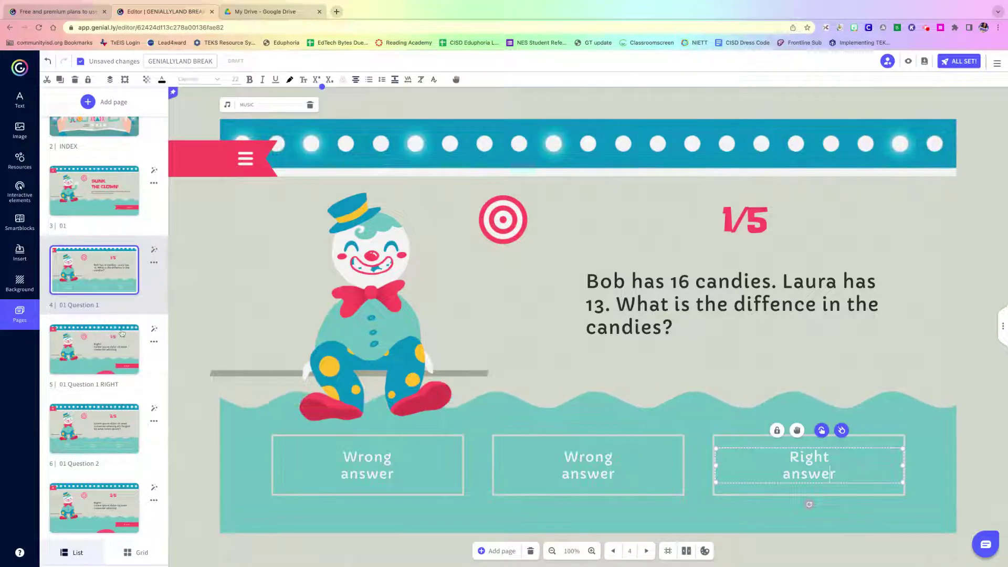
{"action": "scroll", "coordinate": [99, 380], "scroll_direction": "up", "scroll_amount": 1}
{"action": "left_click", "coordinate": [100, 380]}
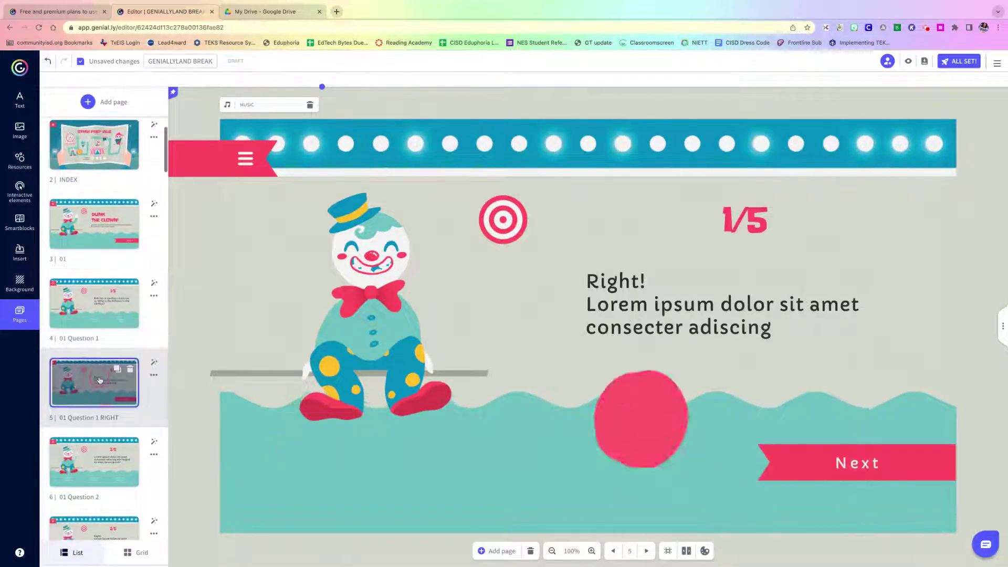
{"action": "left_click", "coordinate": [752, 326]}
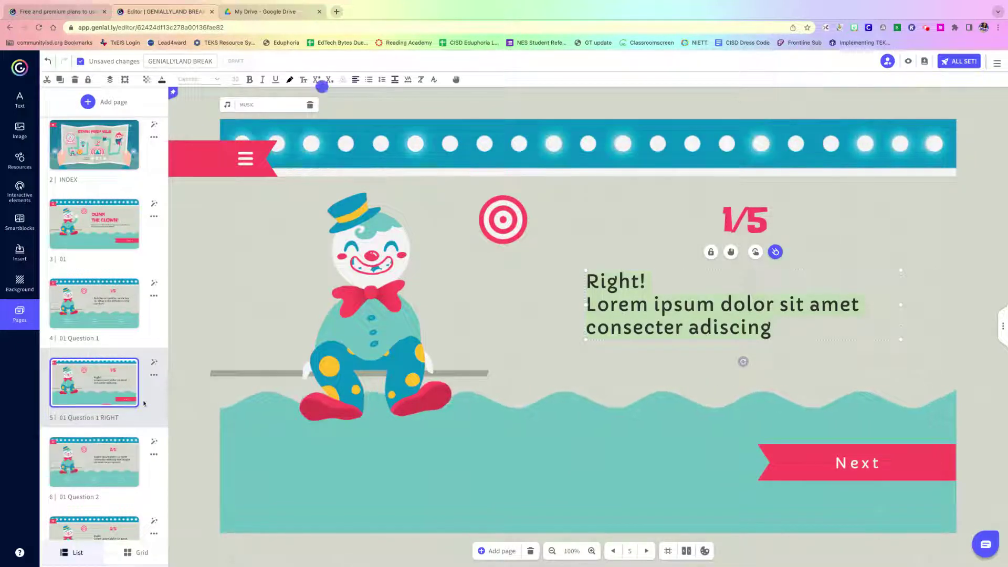
Look through the rest of the clown challenge's pages, including the 01 Question WRONG page, and on to the second challenge.
{"action": "scroll", "coordinate": [106, 463], "scroll_direction": "down", "scroll_amount": 8}
{"action": "scroll", "coordinate": [144, 403], "scroll_direction": "down", "scroll_amount": 6}
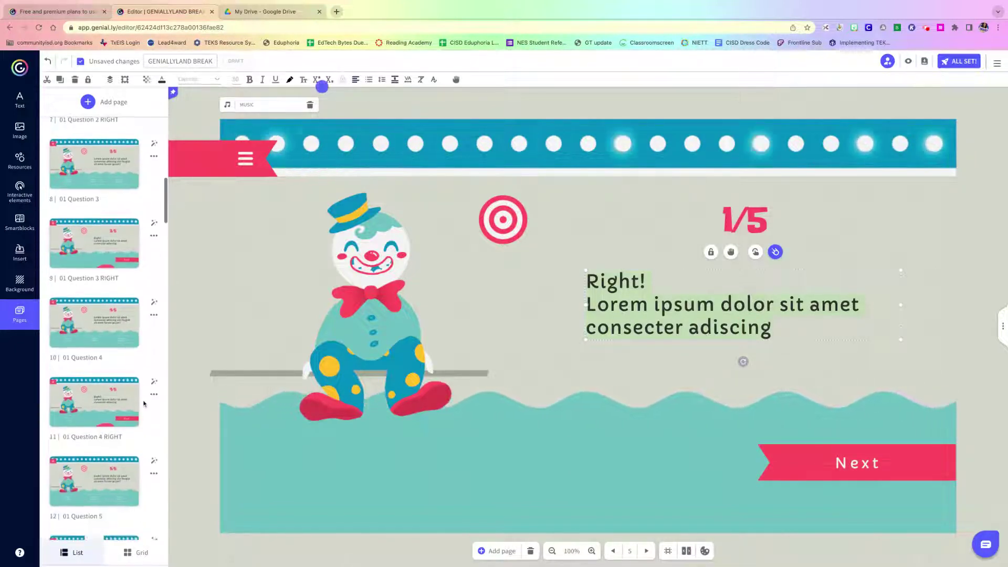
{"action": "scroll", "coordinate": [98, 318], "scroll_direction": "down", "scroll_amount": 1}
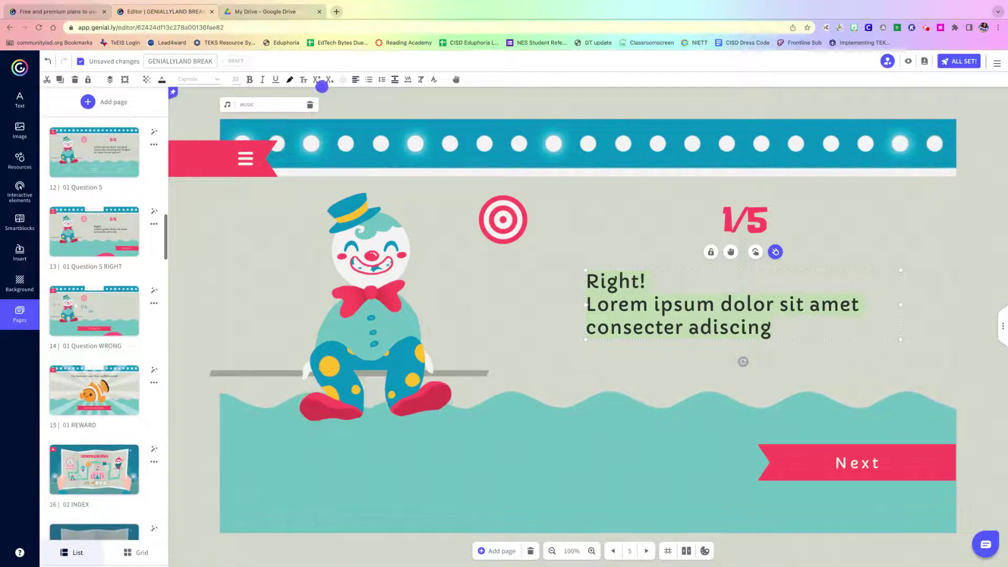
{"action": "left_click", "coordinate": [98, 319]}
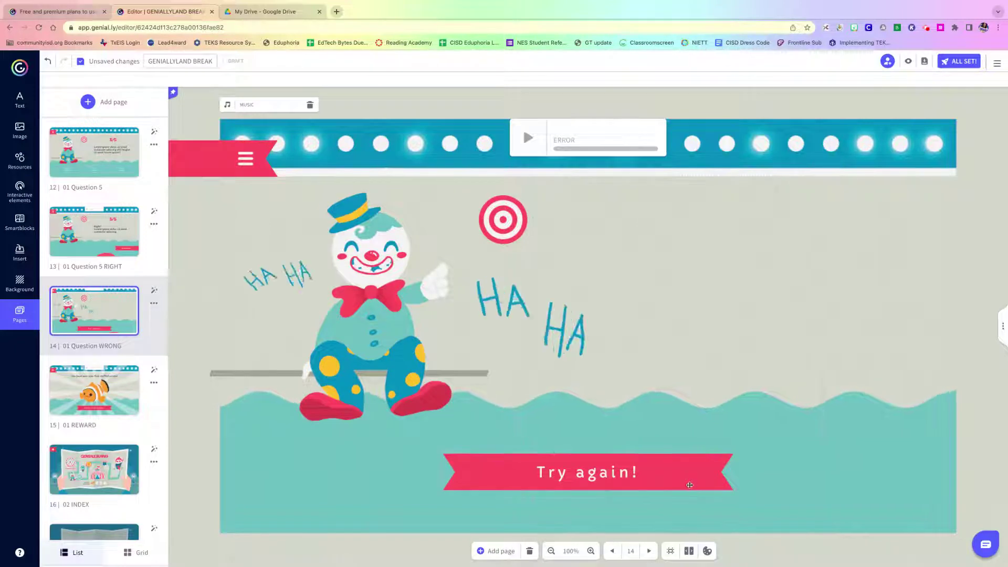
{"action": "scroll", "coordinate": [124, 341], "scroll_direction": "down", "scroll_amount": 5}
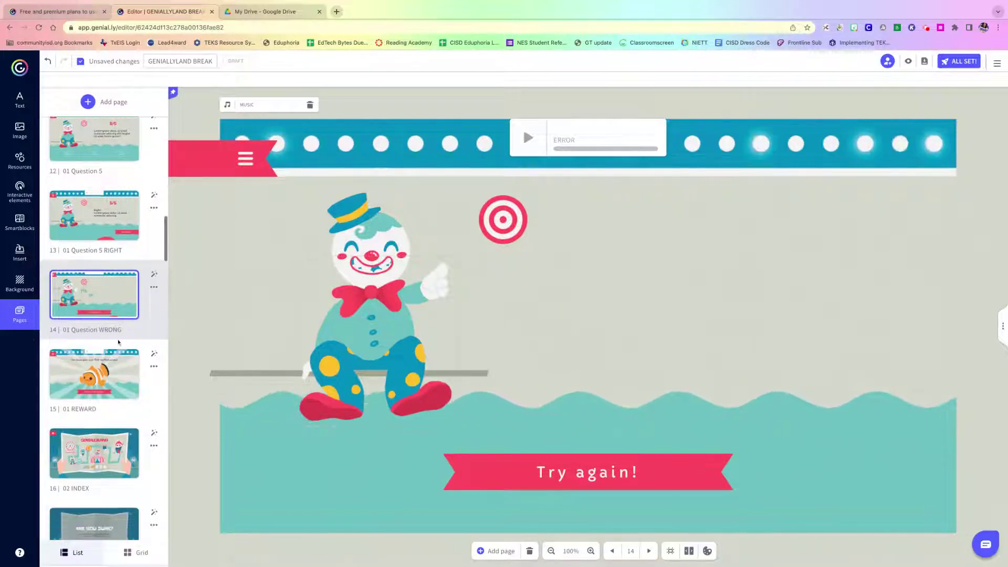
{"action": "scroll", "coordinate": [119, 342], "scroll_direction": "down", "scroll_amount": 3}
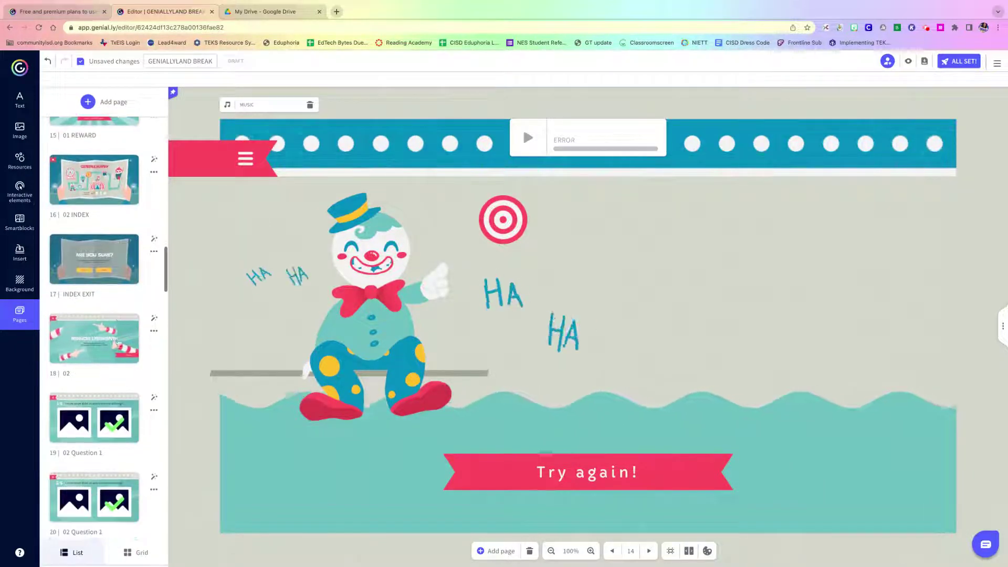
Review the replacement sources for the first image on the 02 Question 1 page: Giphy, computer, URL and Google Drive, without replacing it.
{"action": "left_click", "coordinate": [94, 331]}
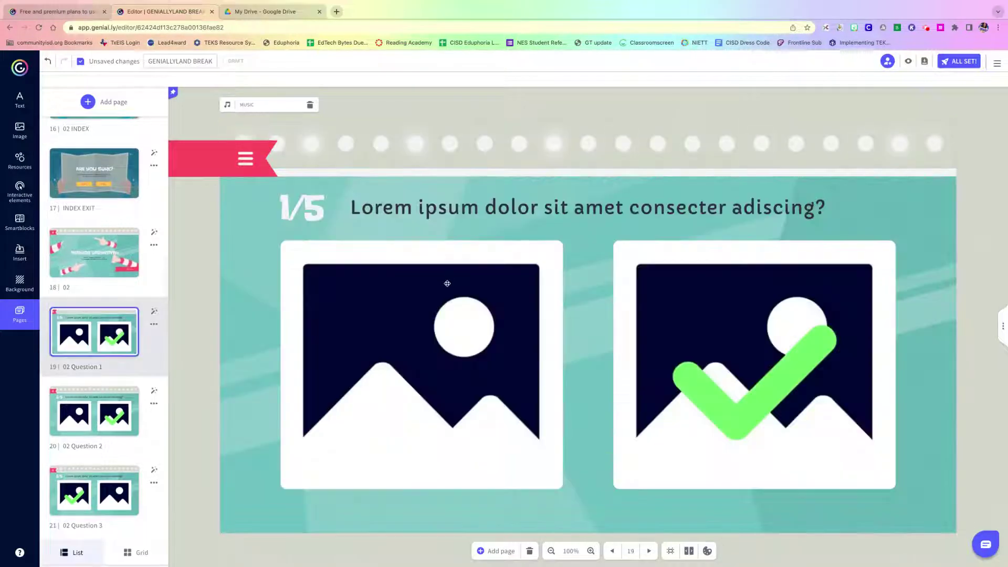
{"action": "left_click", "coordinate": [454, 325]}
{"action": "left_click", "coordinate": [465, 223]}
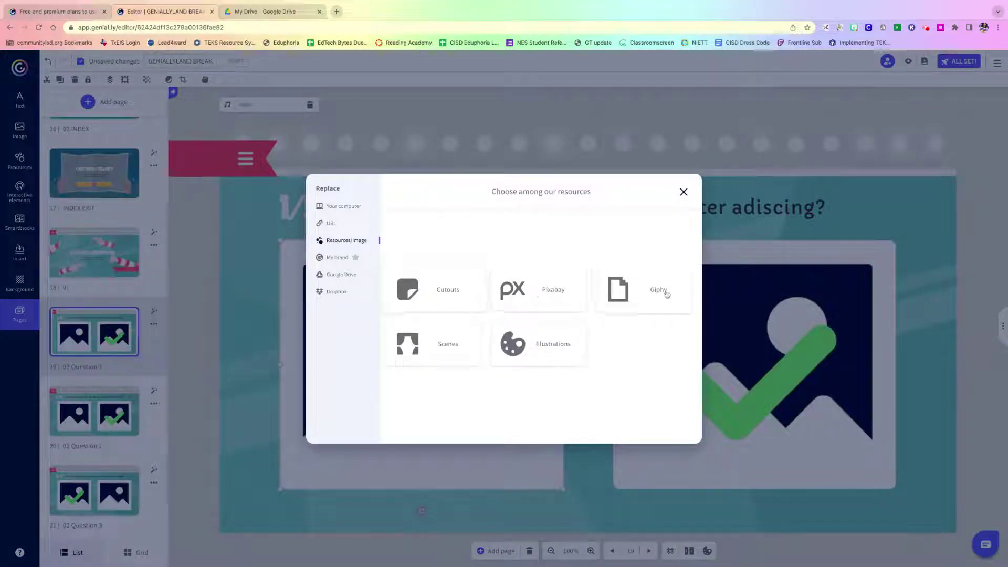
{"action": "left_click", "coordinate": [666, 293]}
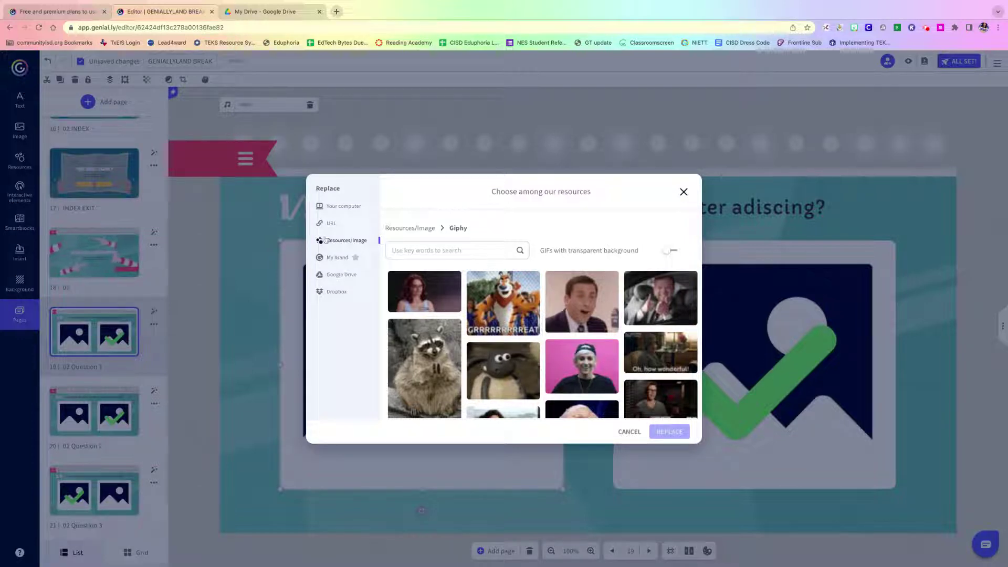
{"action": "left_click", "coordinate": [342, 206]}
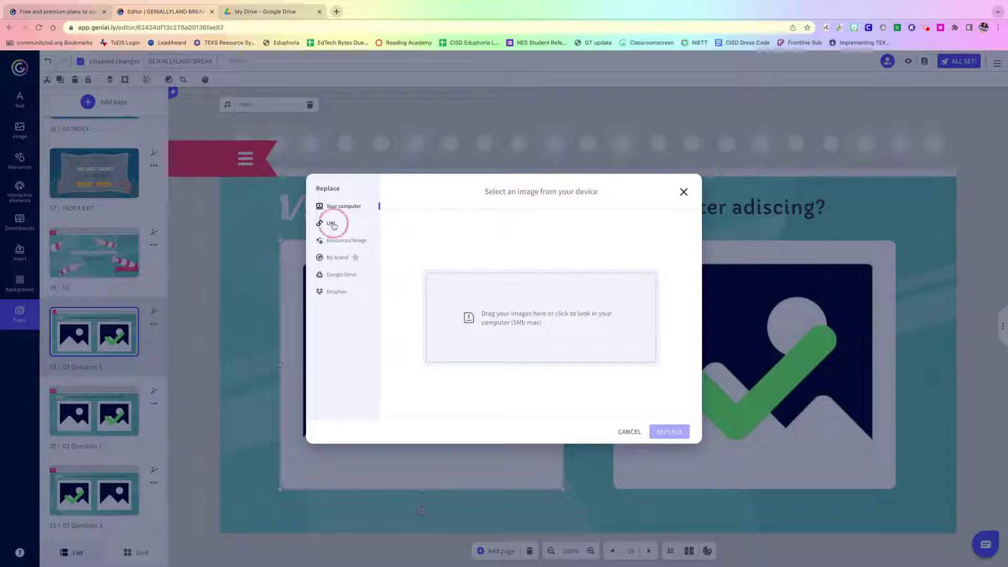
{"action": "left_click", "coordinate": [332, 224]}
{"action": "left_click", "coordinate": [342, 275]}
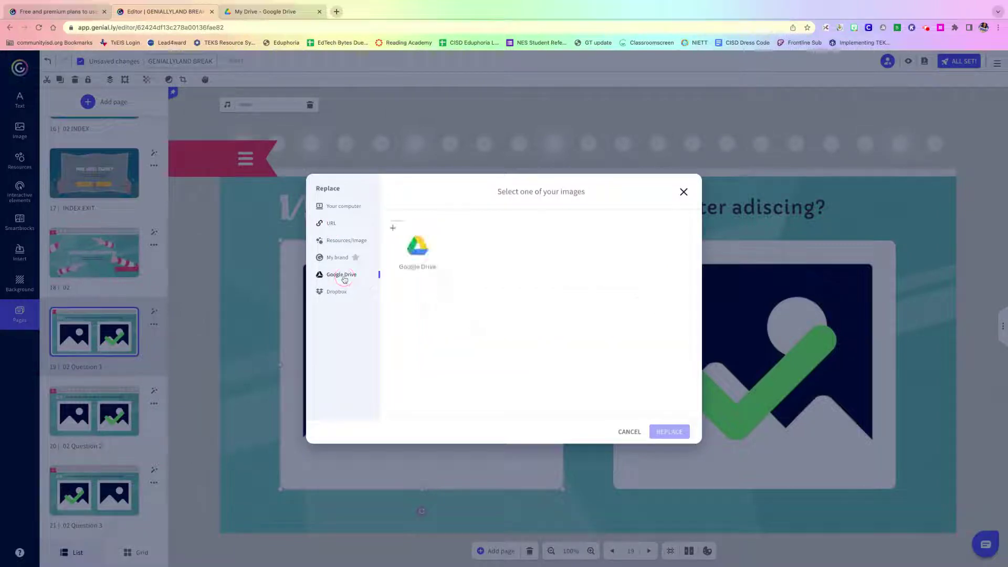
{"action": "left_click", "coordinate": [629, 432]}
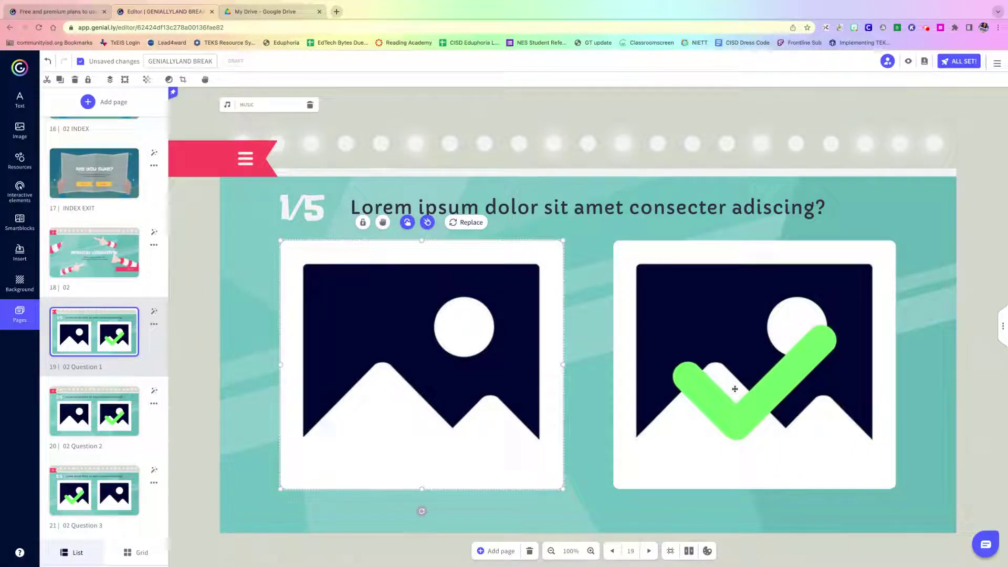
Publish the genially as private and copy its social page link.
{"action": "mouse_move", "coordinate": [79, 352]}
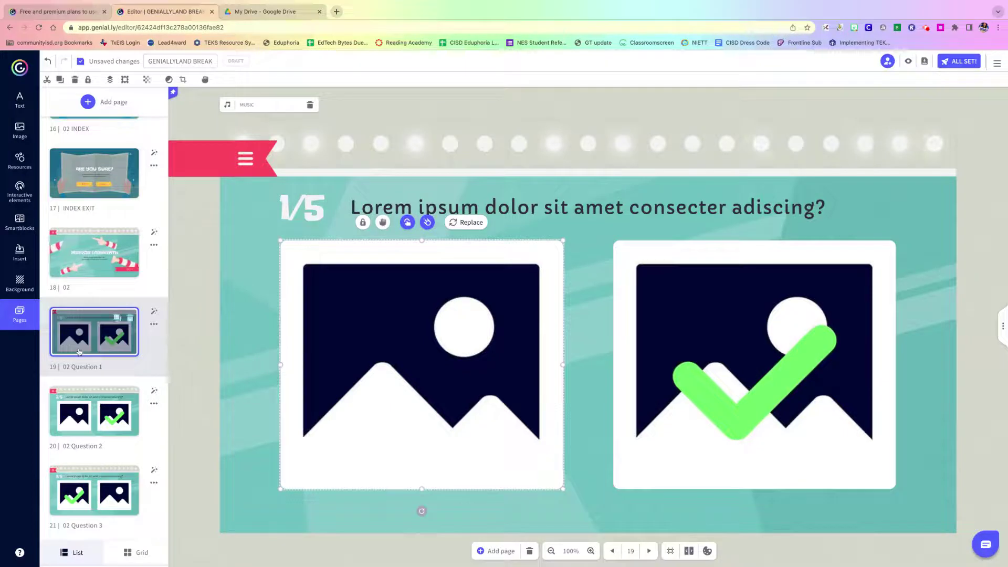
{"action": "scroll", "coordinate": [103, 344], "scroll_direction": "up", "scroll_amount": 10}
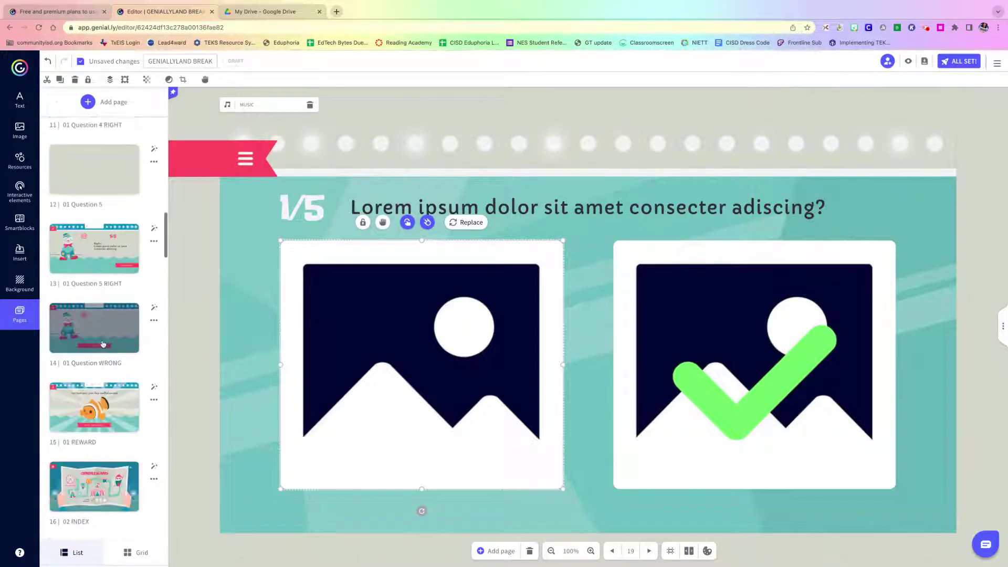
{"action": "scroll", "coordinate": [79, 324], "scroll_direction": "up", "scroll_amount": 1}
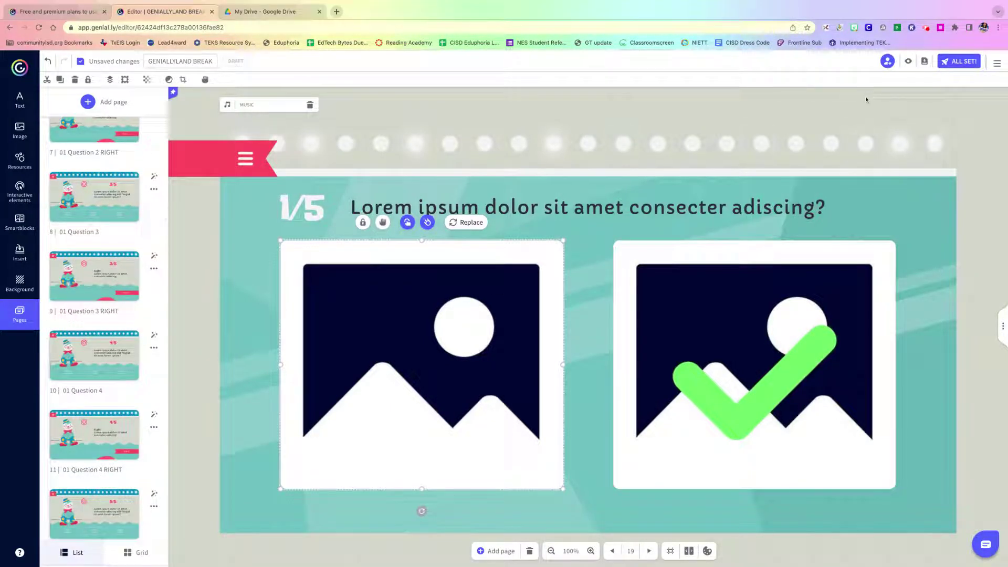
{"action": "left_click", "coordinate": [961, 64]}
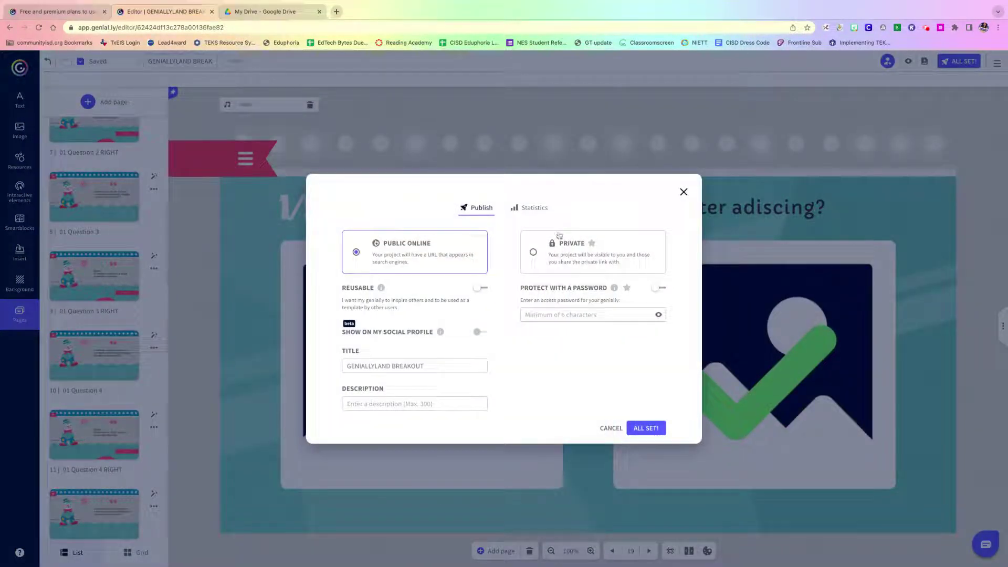
{"action": "left_click", "coordinate": [534, 254]}
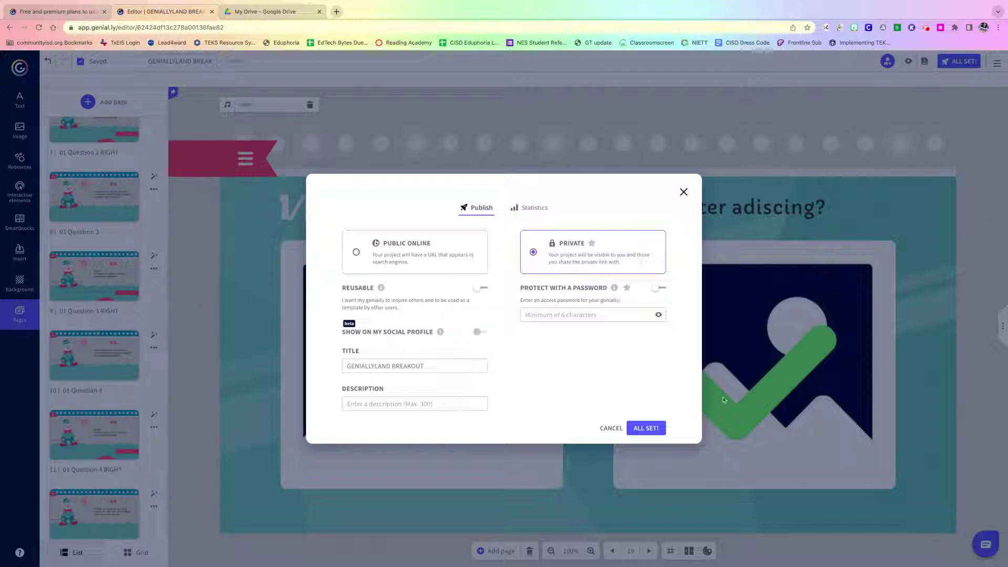
{"action": "left_click", "coordinate": [655, 426]}
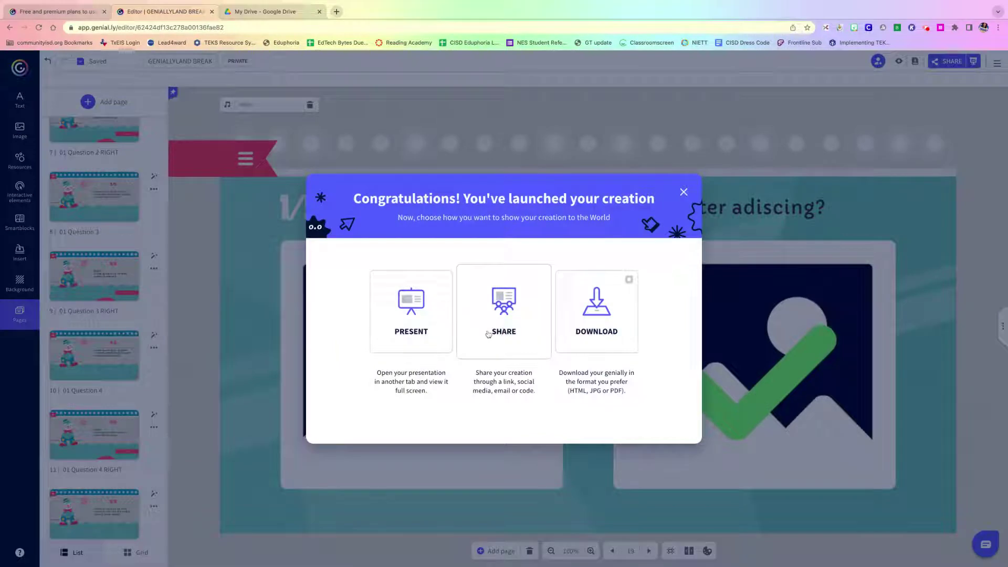
{"action": "left_click", "coordinate": [488, 334]}
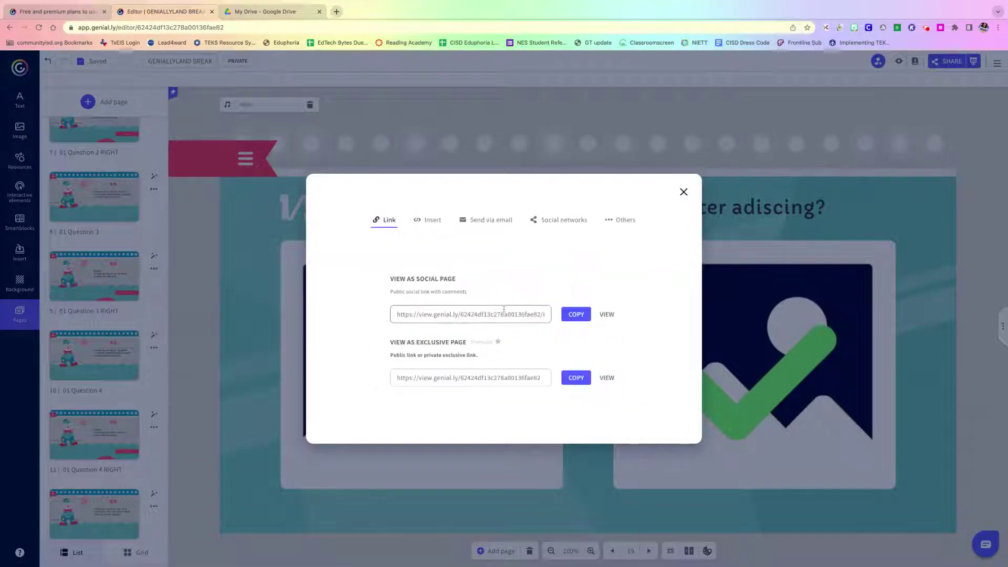
{"action": "left_click", "coordinate": [576, 315]}
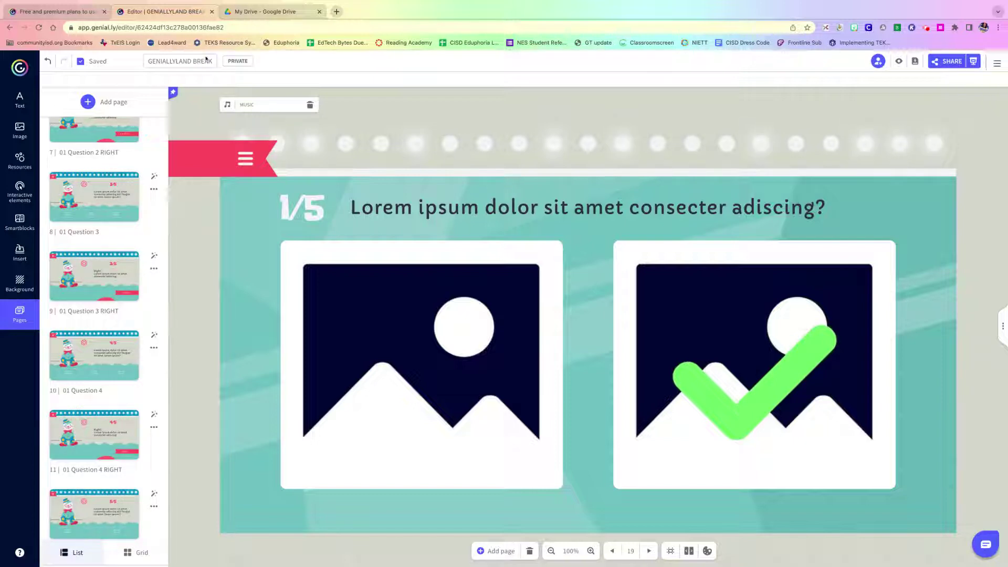
Leave the breakout for the dashboard, start creating a new genially and search the templates for "choice board".
{"action": "scroll", "coordinate": [94, 262], "scroll_direction": "up", "scroll_amount": 10}
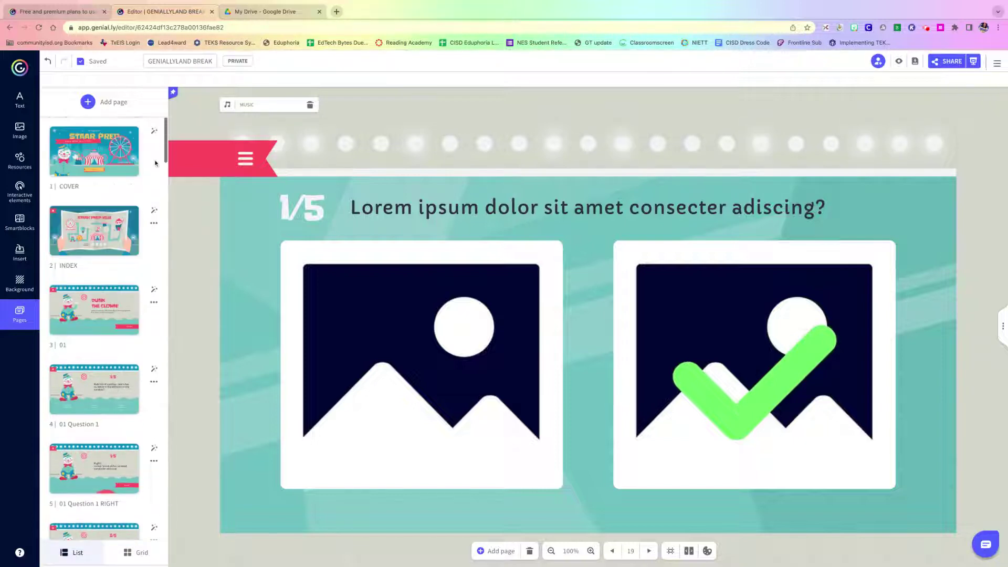
{"action": "left_click", "coordinate": [21, 68]}
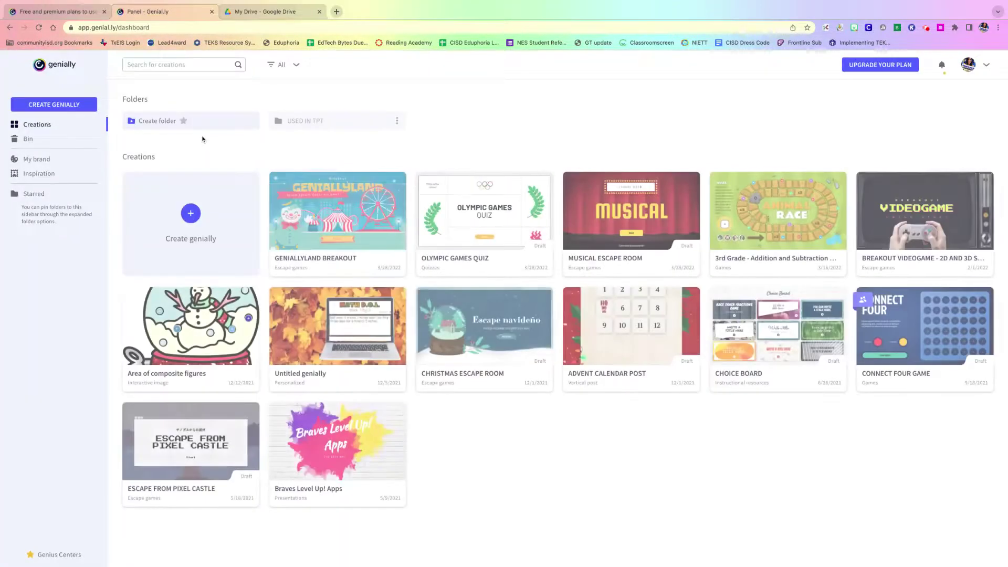
{"action": "left_click", "coordinate": [64, 105]}
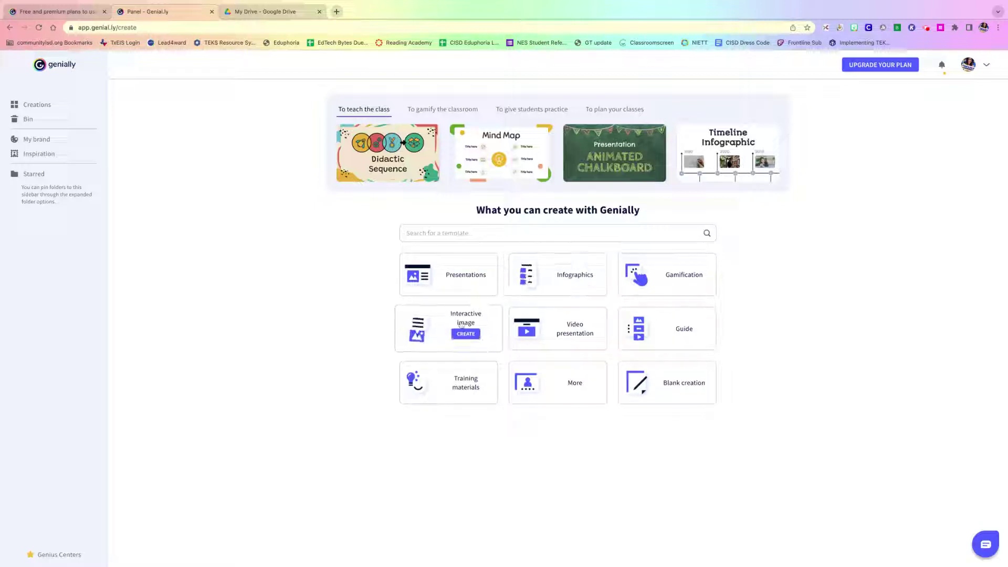
{"action": "left_click", "coordinate": [464, 232]}
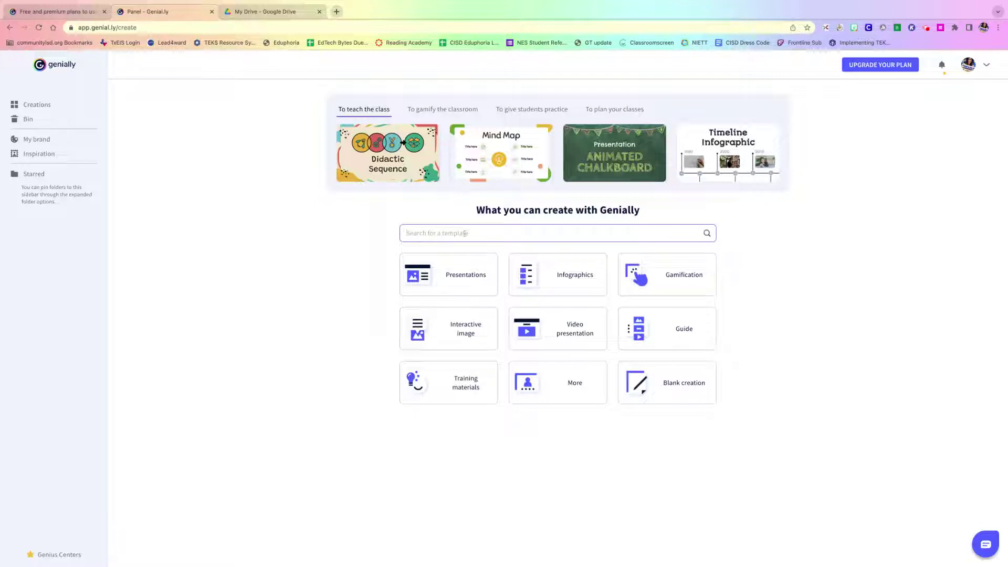
{"action": "type", "text": "choice"}
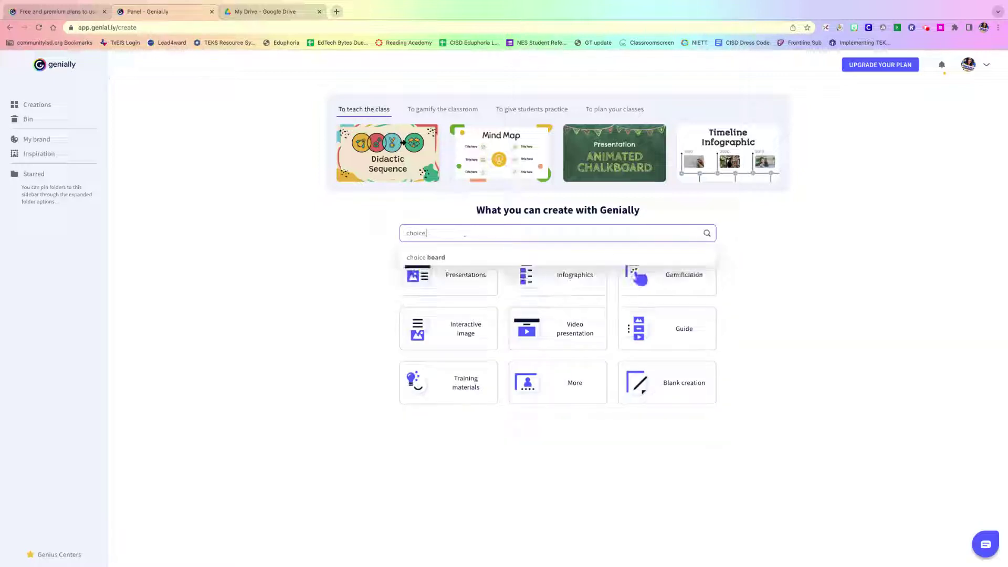
{"action": "left_click", "coordinate": [451, 257]}
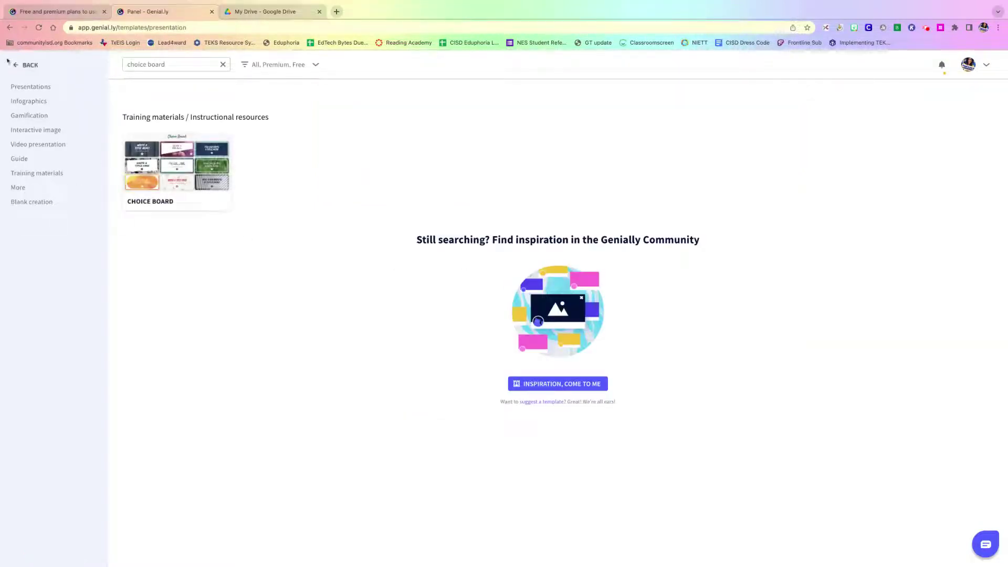
Preview the CHOICE BOARD template's main board and linked content pages, and create a new genially from it.
{"action": "left_click", "coordinate": [207, 163]}
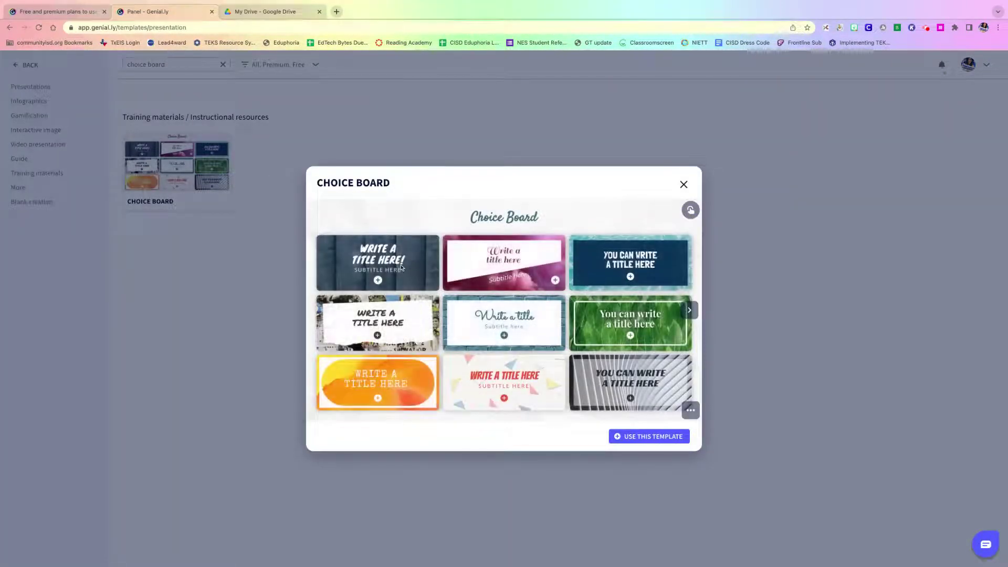
{"action": "left_click", "coordinate": [378, 281]}
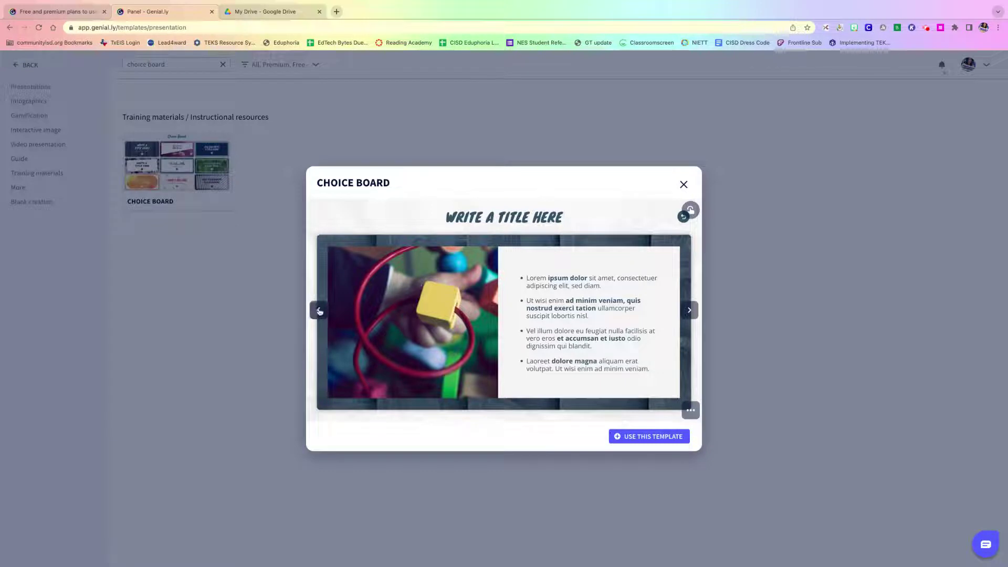
{"action": "left_click", "coordinate": [318, 310]}
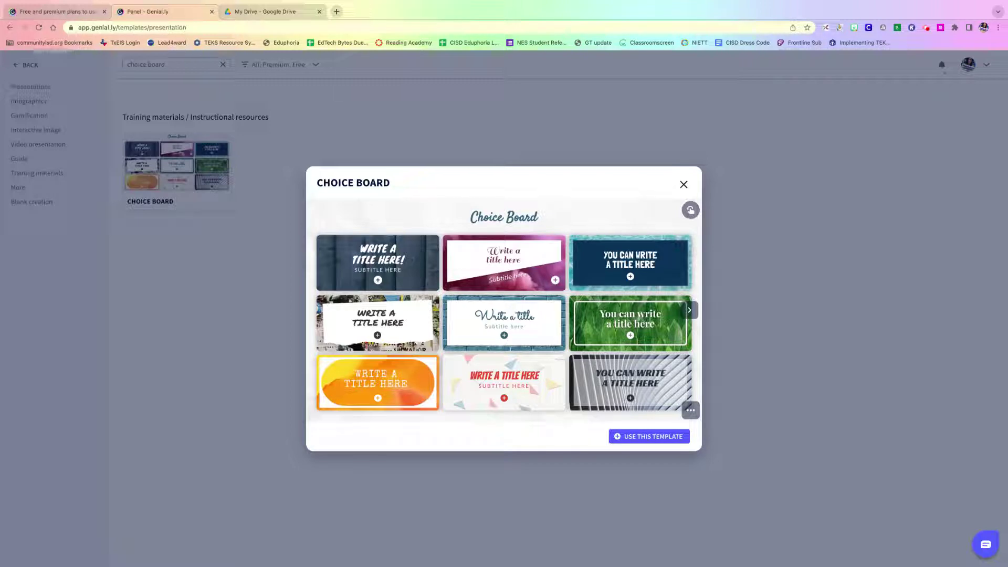
{"action": "left_click", "coordinate": [689, 311]}
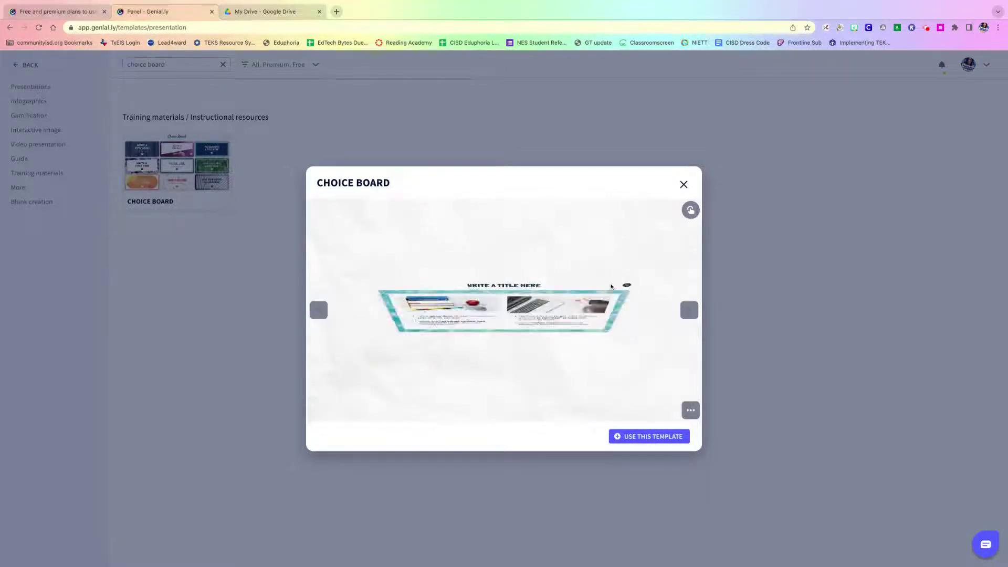
{"action": "left_click", "coordinate": [664, 442]}
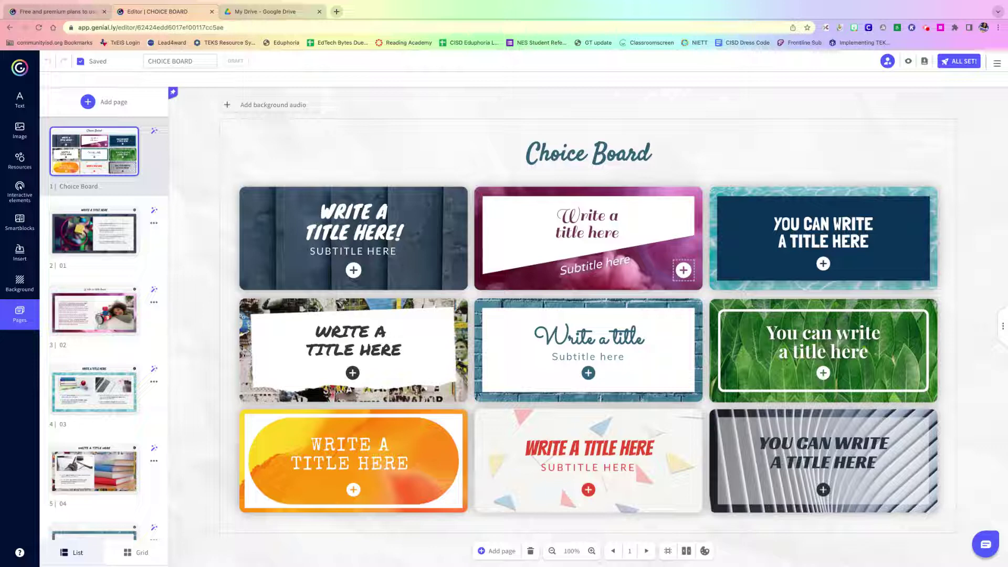
Review the interactivity types offered for the content panel on page 02 without applying one, and return to the dashboard.
{"action": "left_click", "coordinate": [683, 270]}
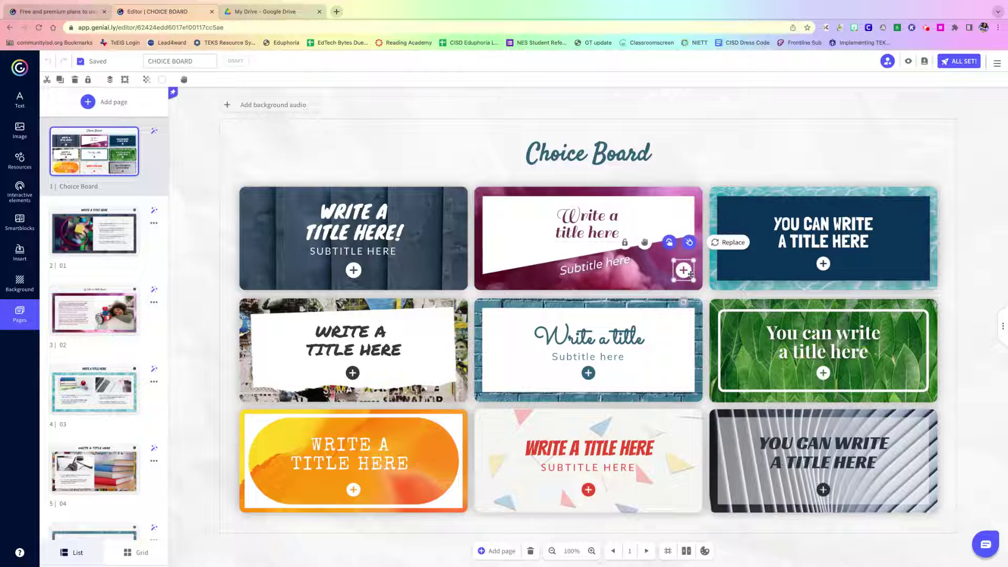
{"action": "left_click", "coordinate": [100, 304]}
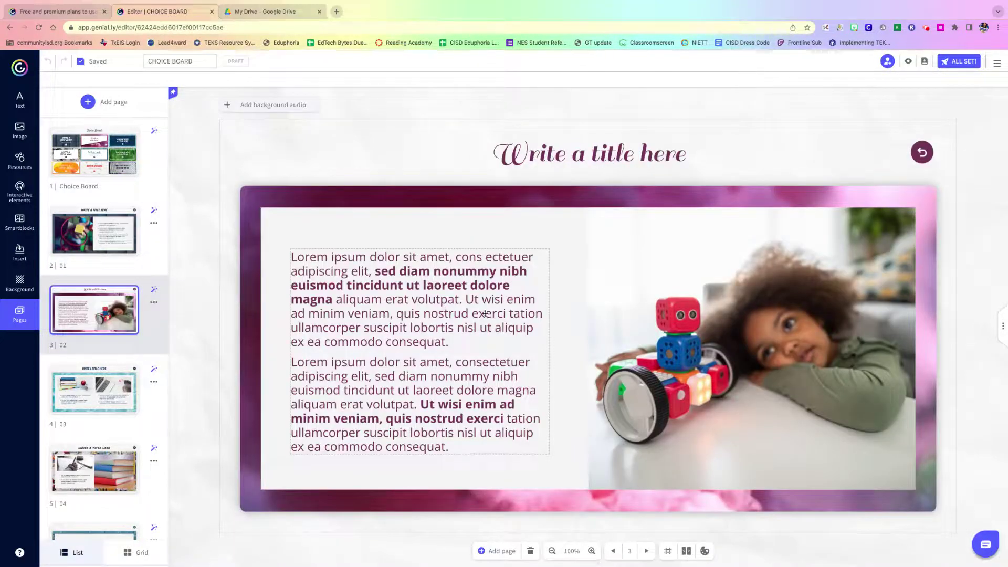
{"action": "left_click", "coordinate": [440, 236]}
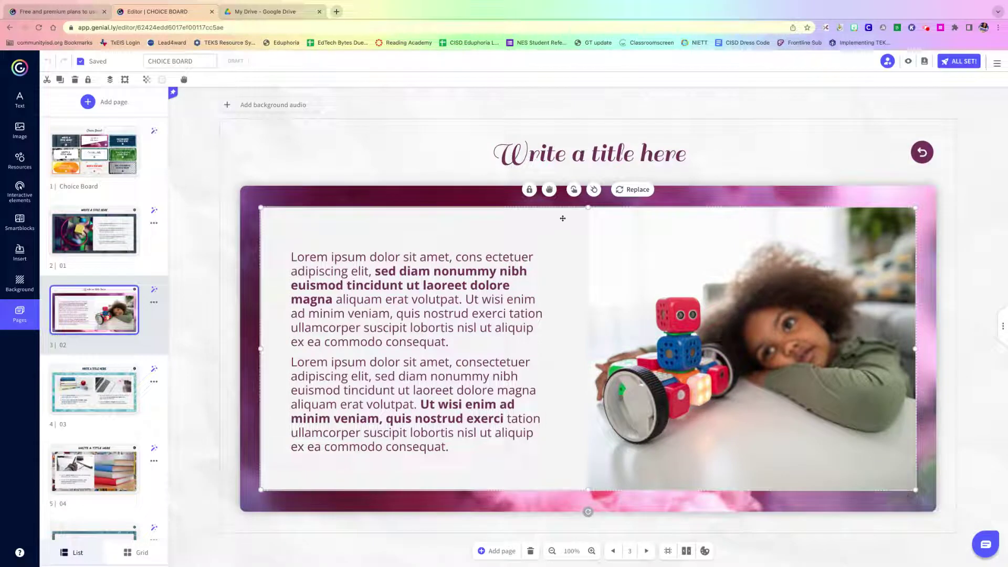
{"action": "left_click", "coordinate": [574, 189]}
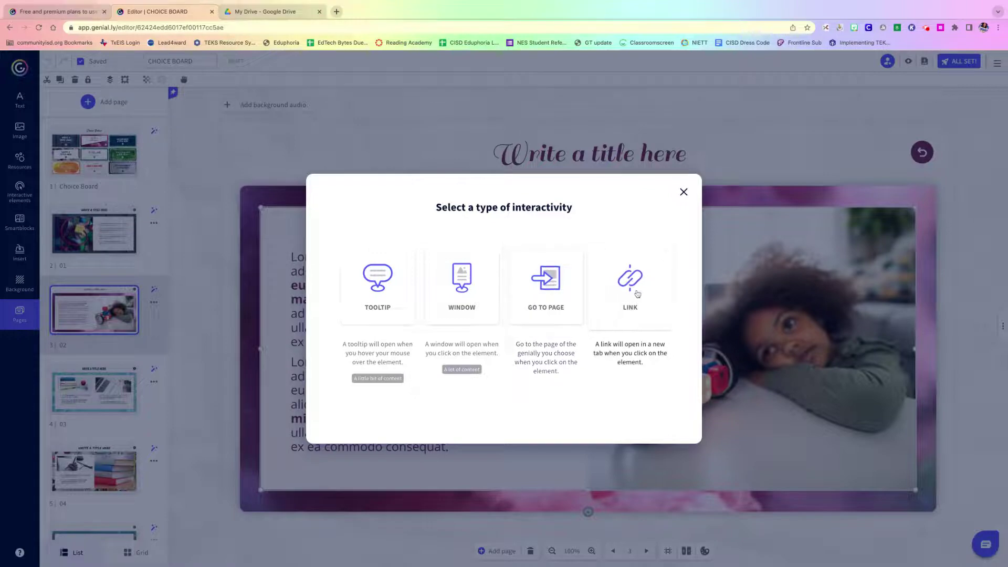
{"action": "key", "text": "Escape"}
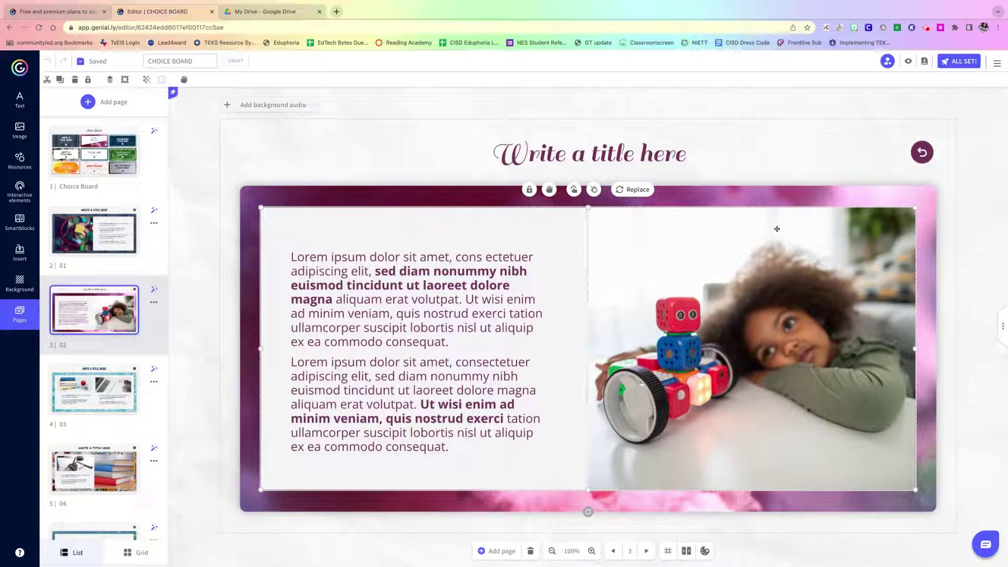
{"action": "left_click", "coordinate": [18, 69]}
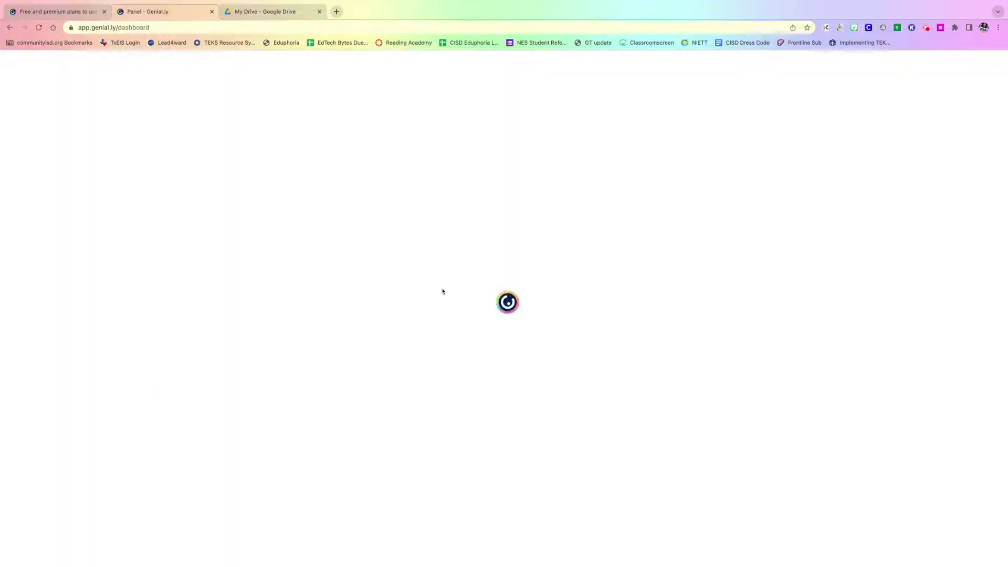